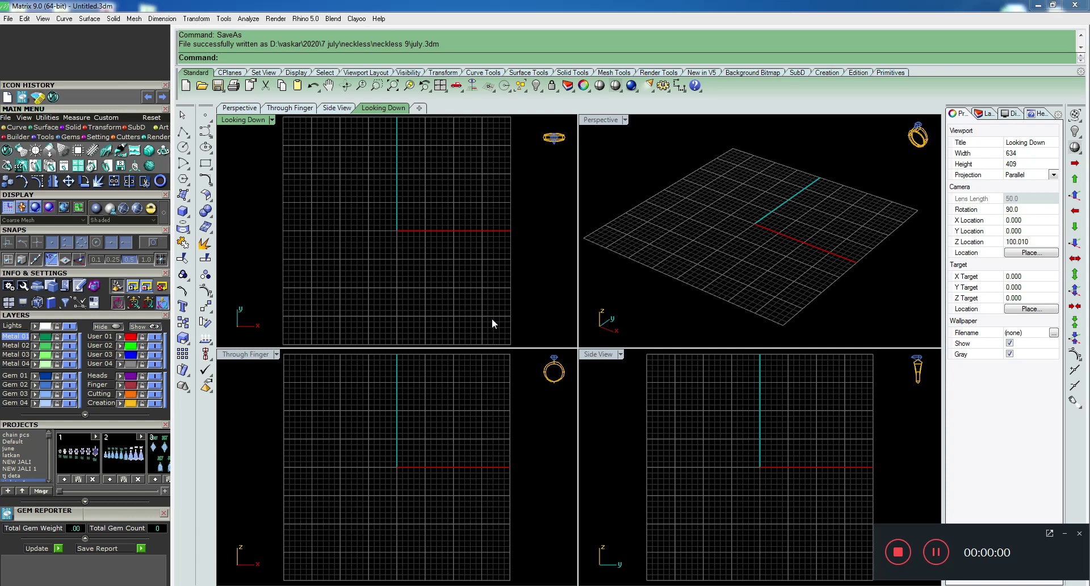
Step: Switch the Main Menu icon page to the Clayoo modelling tool set
click(1065, 534)
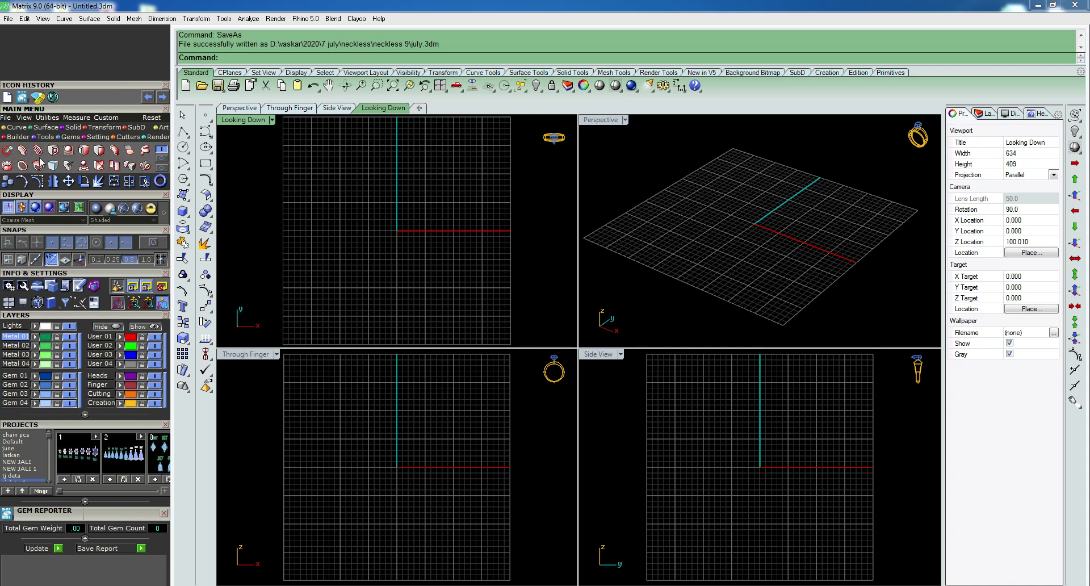
click(162, 159)
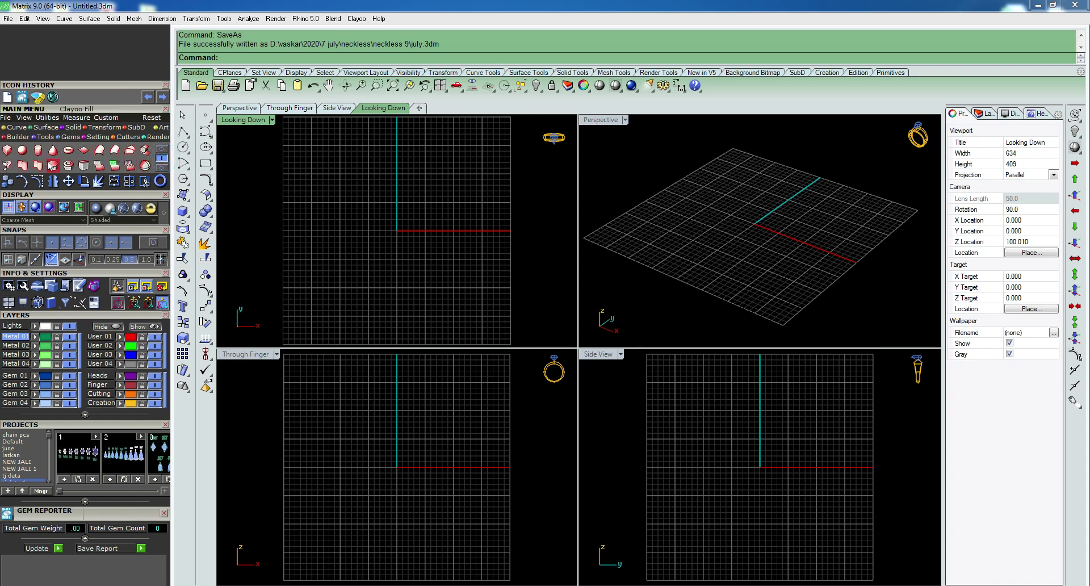
Step: Create a 6×6×6 Clayoo box in a maximized Perspective view and zoom onto it
click(7, 150)
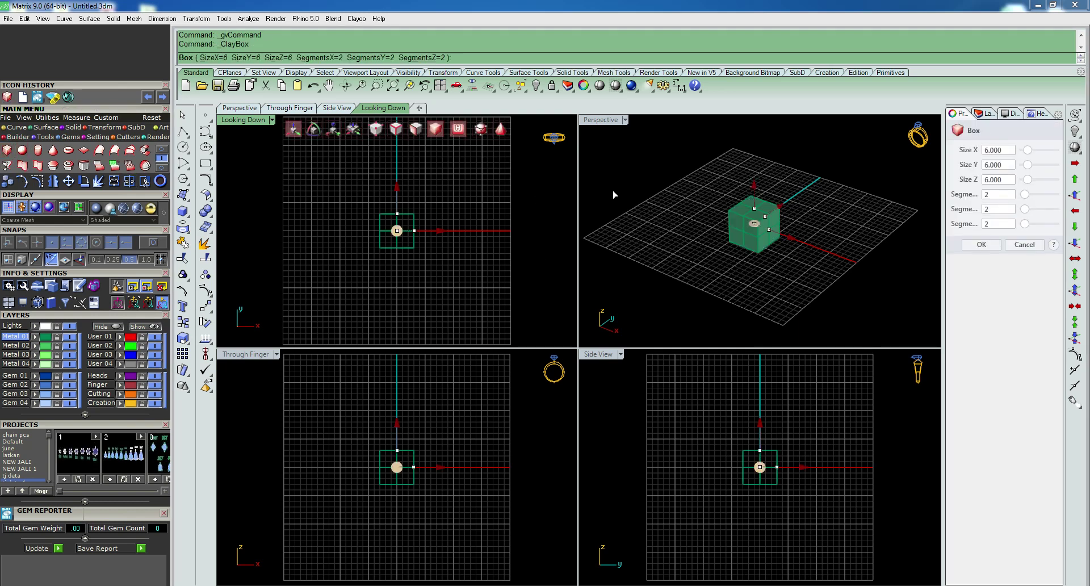
click(725, 213)
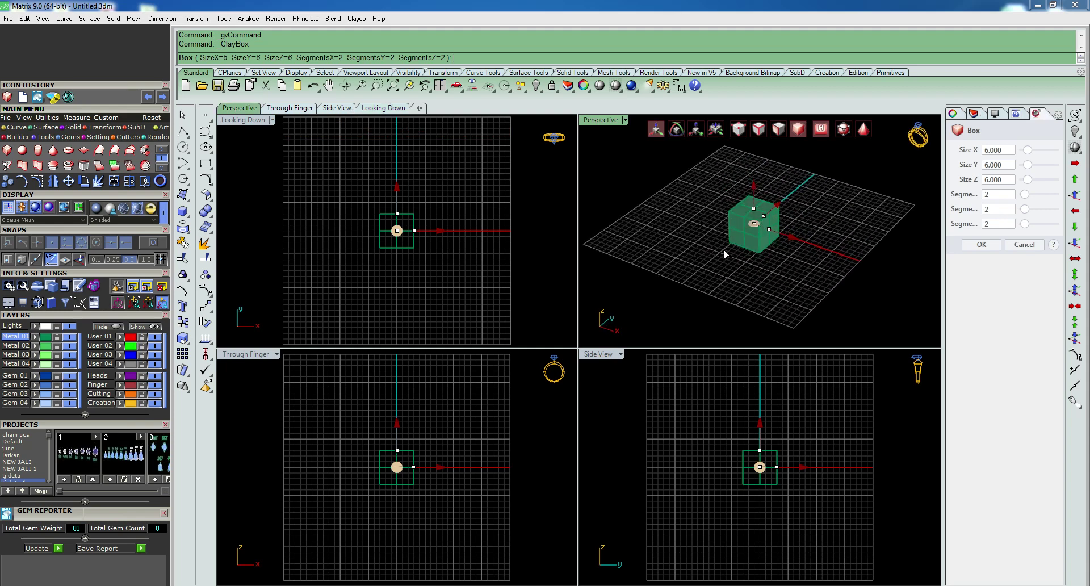
mouse_move(633, 326)
right_down()
mouse_move(565, 379)
mouse_move(646, 322)
mouse_move(511, 341)
right_up()
scroll(483, 369, up, 3)
mouse_move(470, 389)
right_down()
mouse_move(574, 380)
mouse_move(581, 393)
right_up()
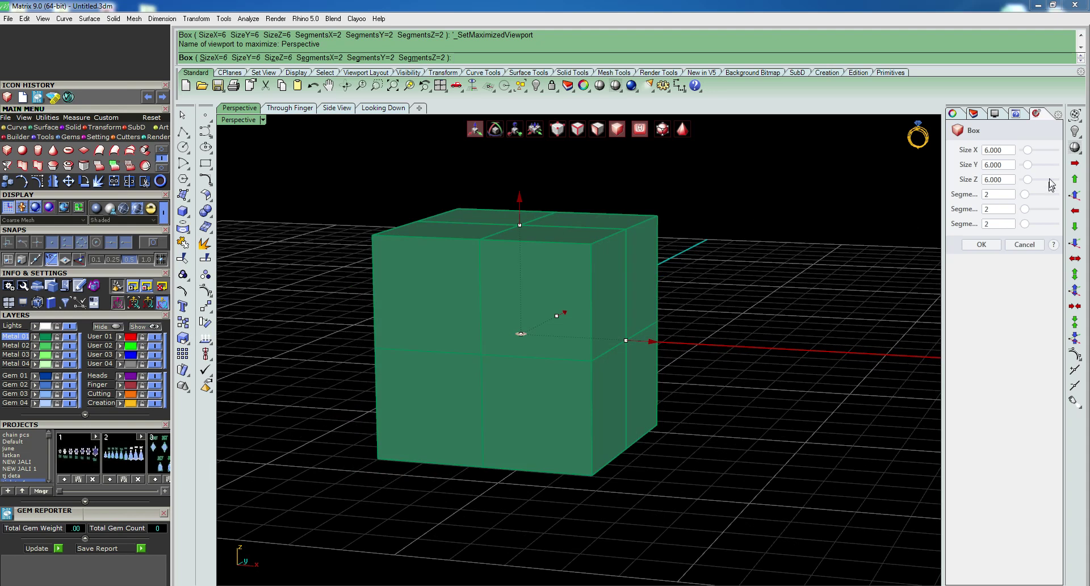
Step: Set the box's Size X to 10 and Size Y to 8, keeping height 6
click(1005, 149)
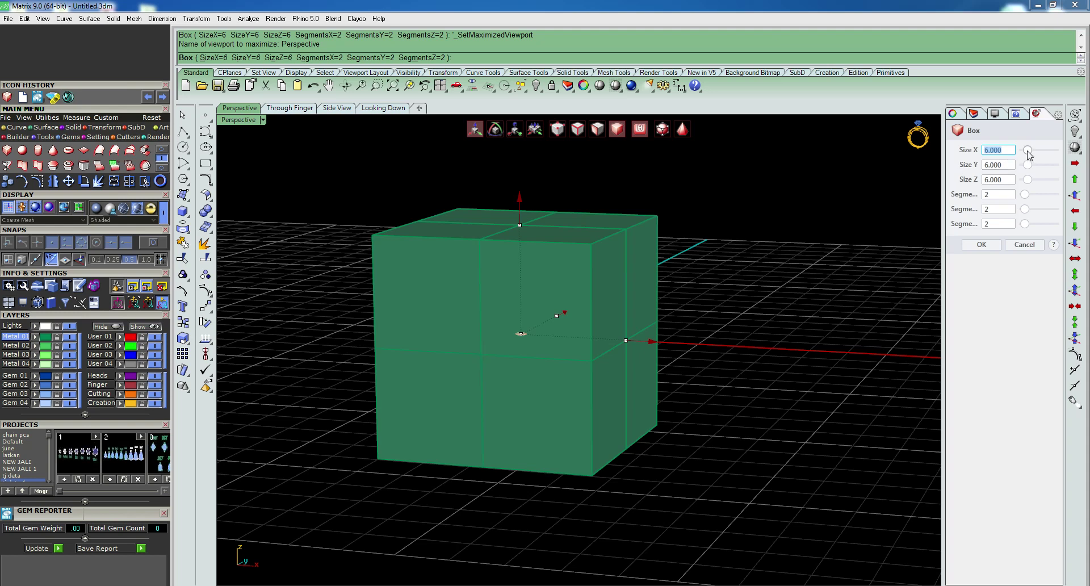
drag(1028, 151, 1030, 166)
right_drag(634, 266, 602, 285)
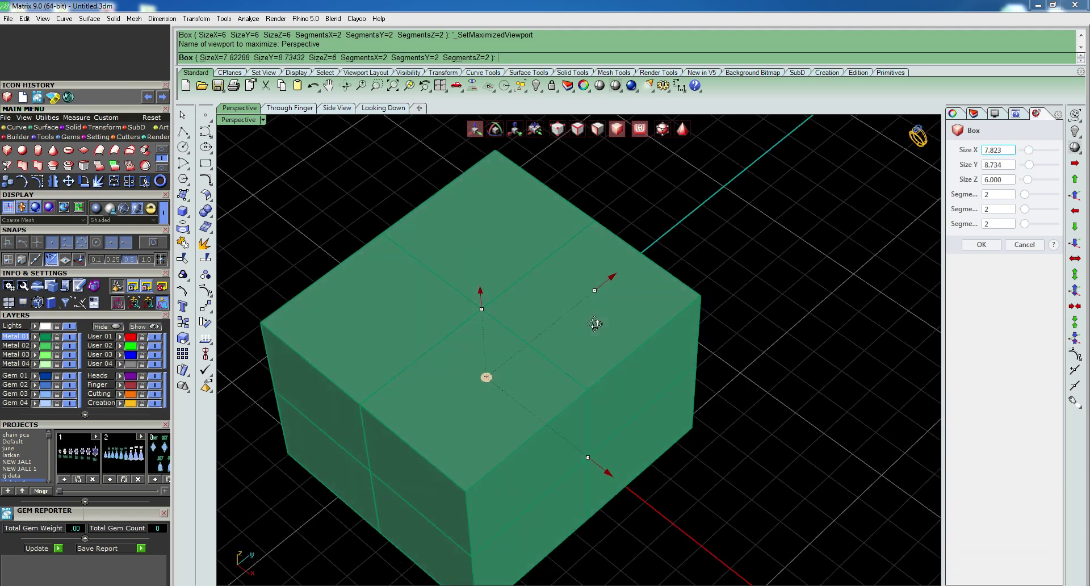
double_click(1005, 150)
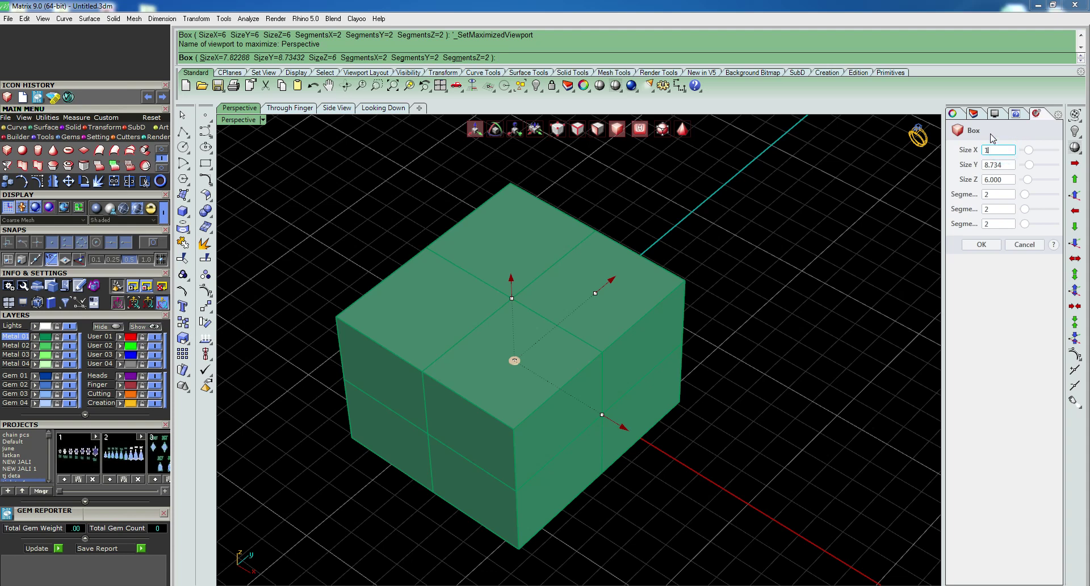
text(10.000)
double_click(1007, 166)
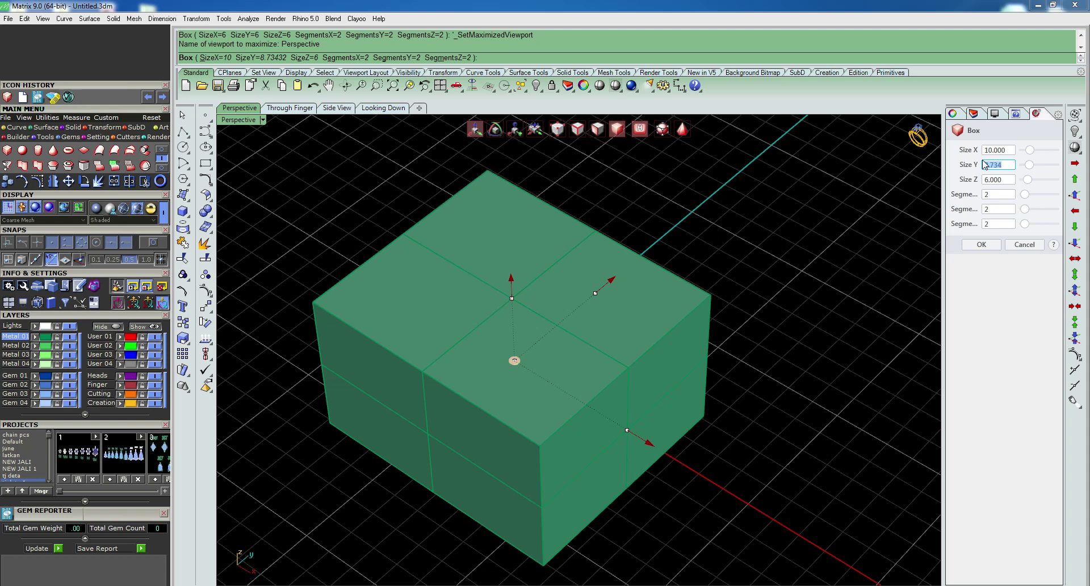
text(8.000)
key(Return)
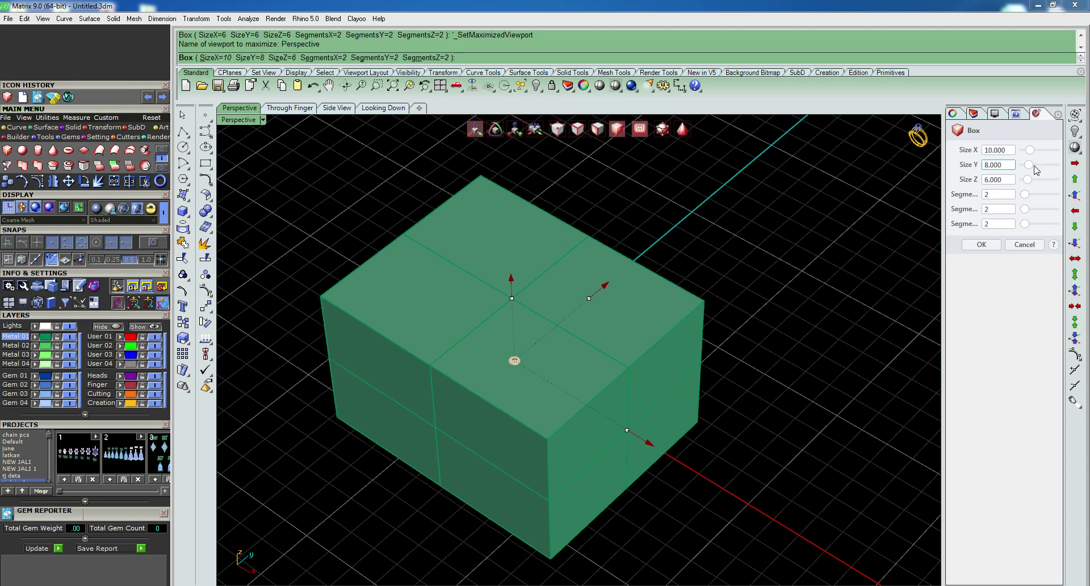
click(1007, 180)
right_drag(675, 422, 604, 358)
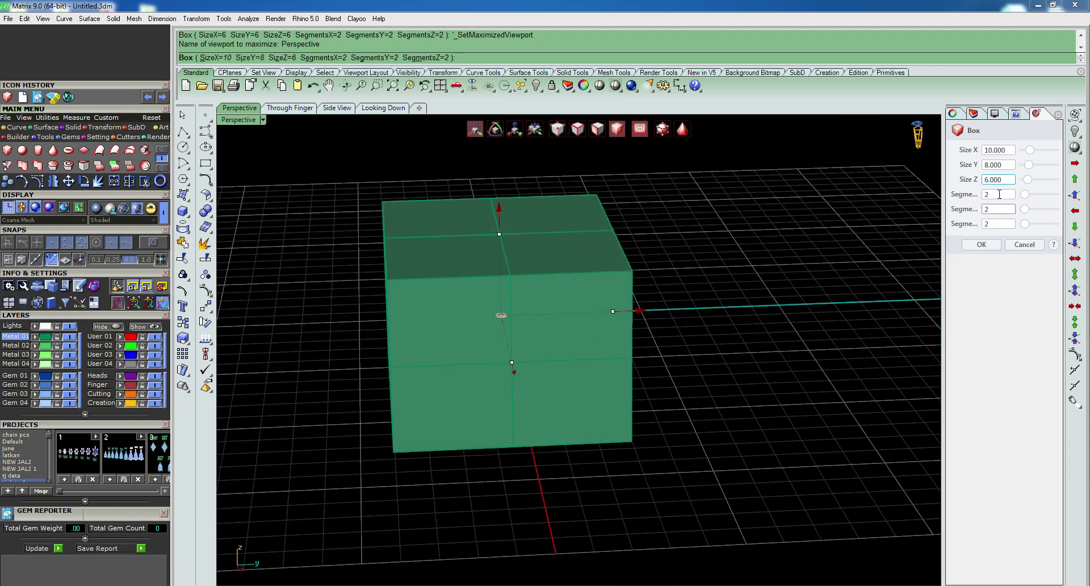
Step: Flatten the box by setting Size Z to 1
drag(1007, 180, 977, 180)
text(1.000)
key(Return)
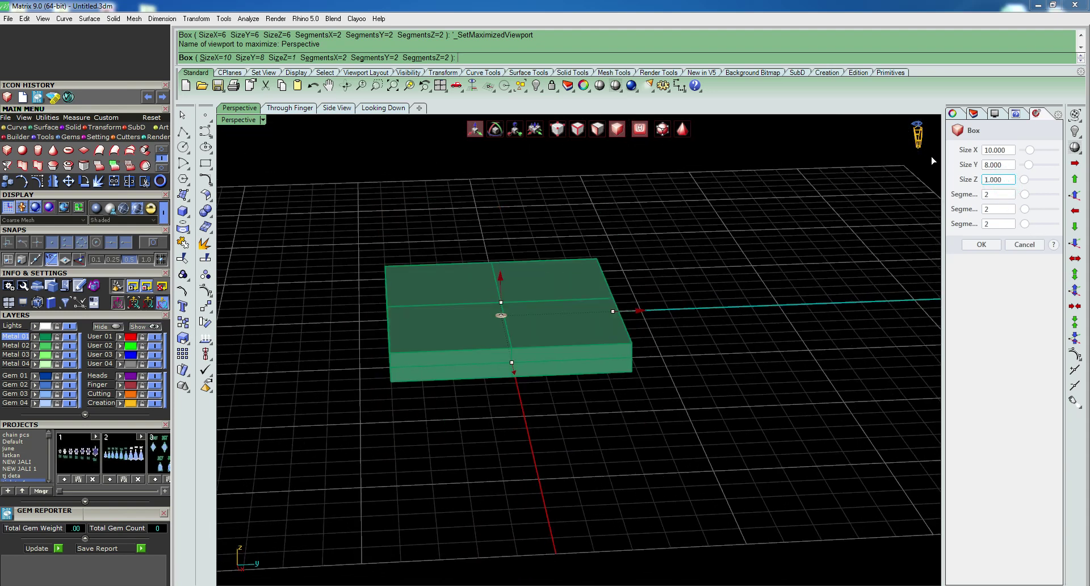
mouse_move(553, 404)
right_down()
mouse_move(579, 348)
mouse_move(618, 372)
mouse_move(628, 414)
mouse_move(497, 374)
right_up()
scroll(561, 356, up, 2)
mouse_move(596, 245)
right_down()
mouse_move(574, 246)
mouse_move(618, 294)
mouse_move(669, 277)
right_up()
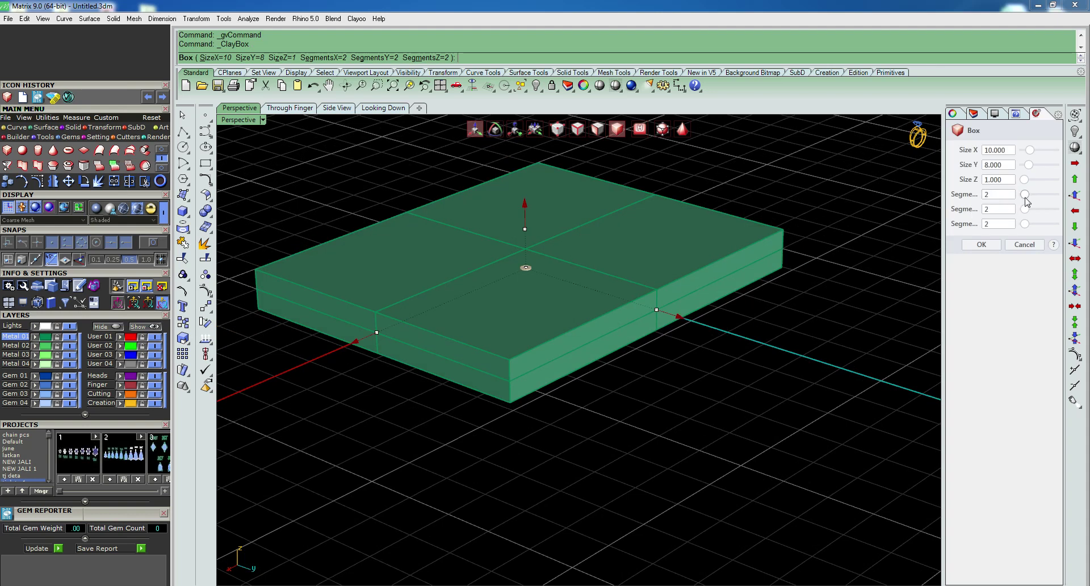
Step: Set Segments X and Y to 4, keeping Segments Z at 2
drag(999, 194, 976, 197)
key(Tab)
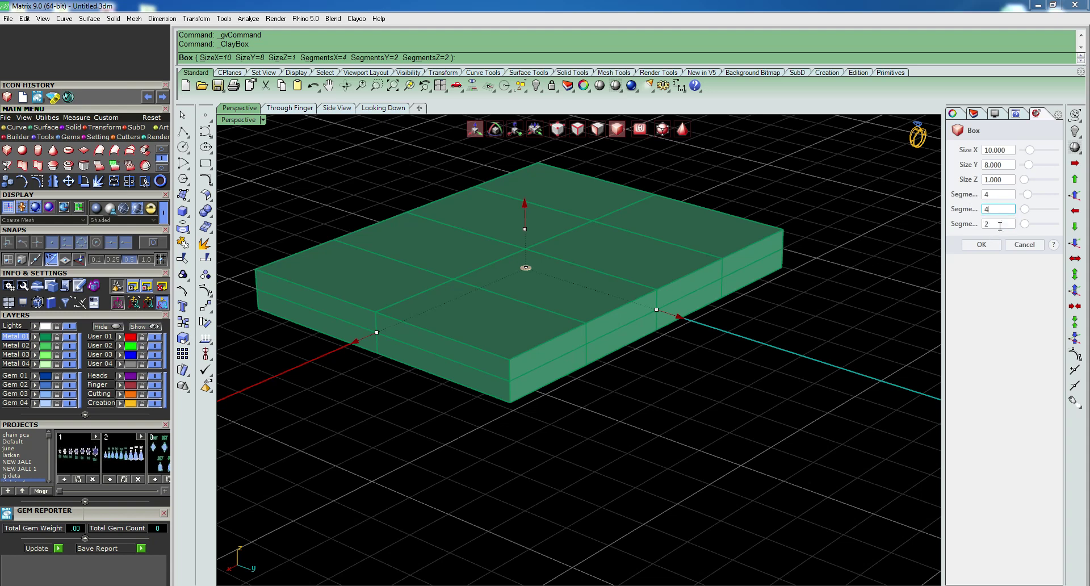
text(4)
key(Tab)
double_click(982, 224)
double_click(994, 225)
mouse_move(478, 290)
right_down()
mouse_move(485, 321)
mouse_move(490, 290)
mouse_move(575, 280)
mouse_move(585, 266)
right_up()
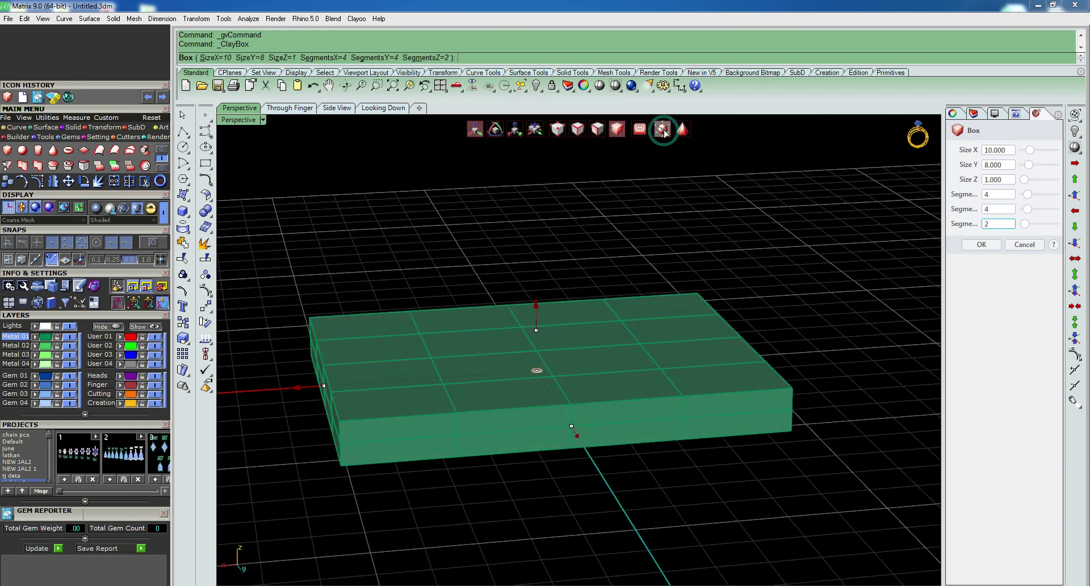
Step: Preview the slab smoothed, revert to sharp edges, and commit the 10×8×1 box
click(662, 130)
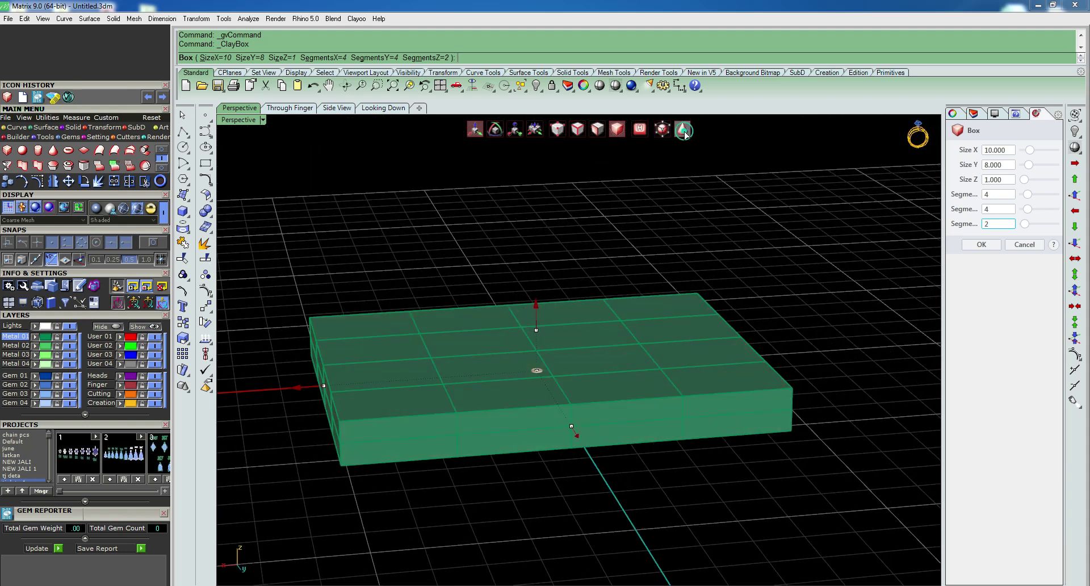
mouse_move(589, 399)
right_down()
mouse_move(580, 407)
mouse_move(753, 354)
mouse_move(479, 340)
right_up()
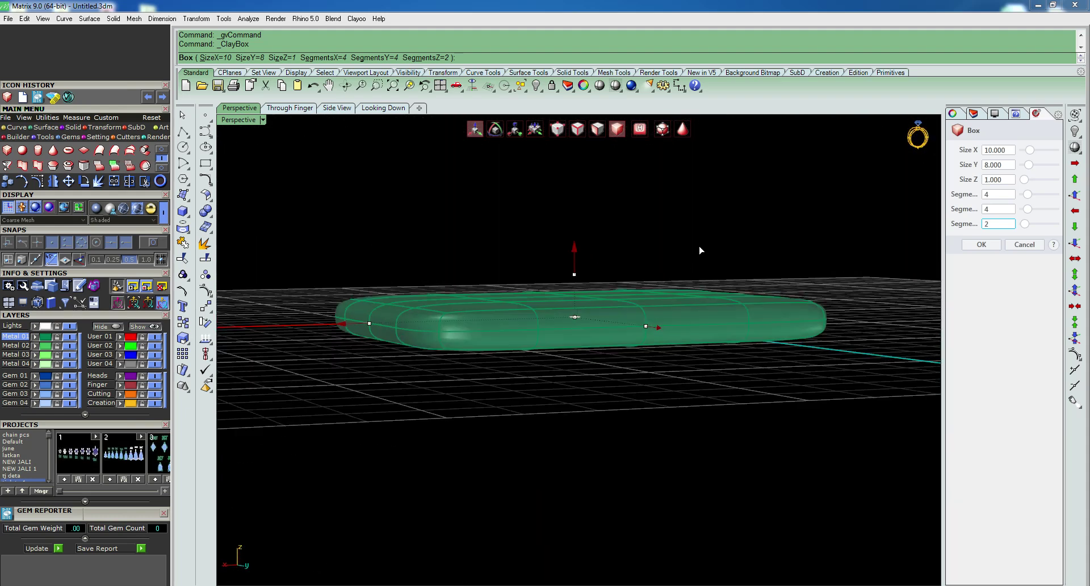
right_drag(479, 341, 662, 159)
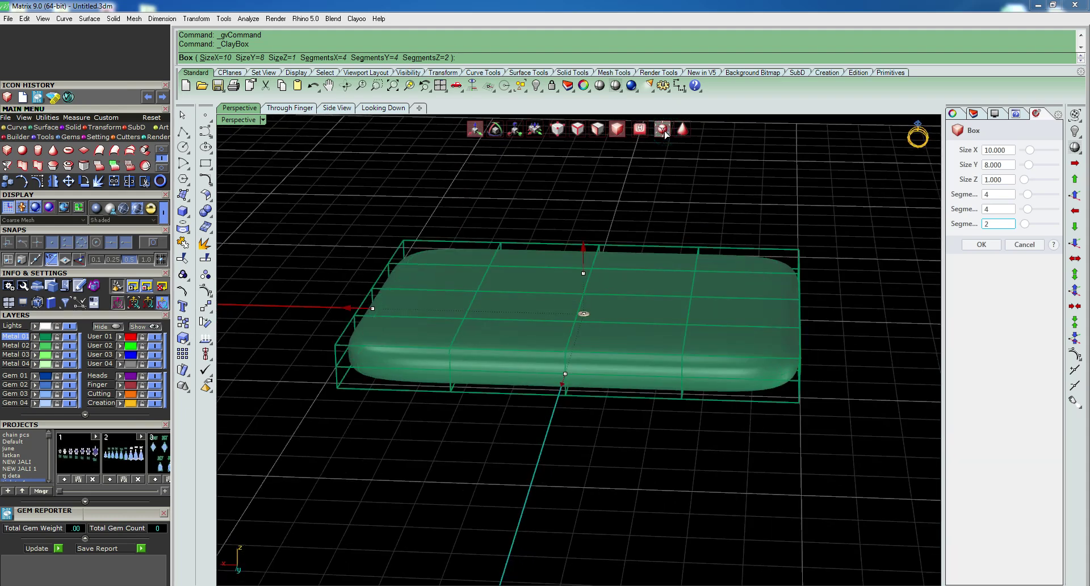
click(682, 129)
right_drag(669, 236, 3, 396)
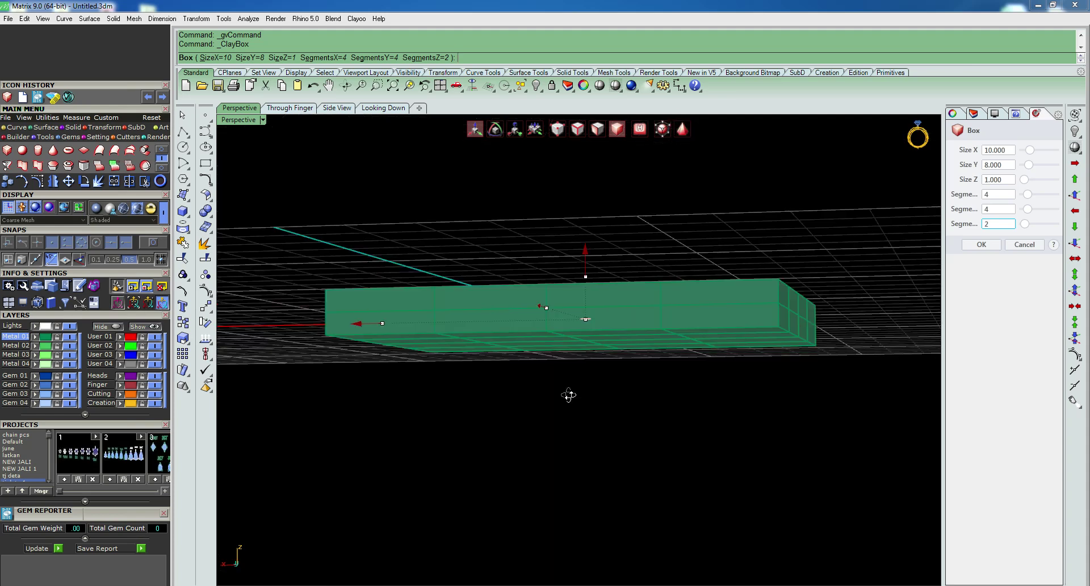
right_drag(743, 317, 938, 244)
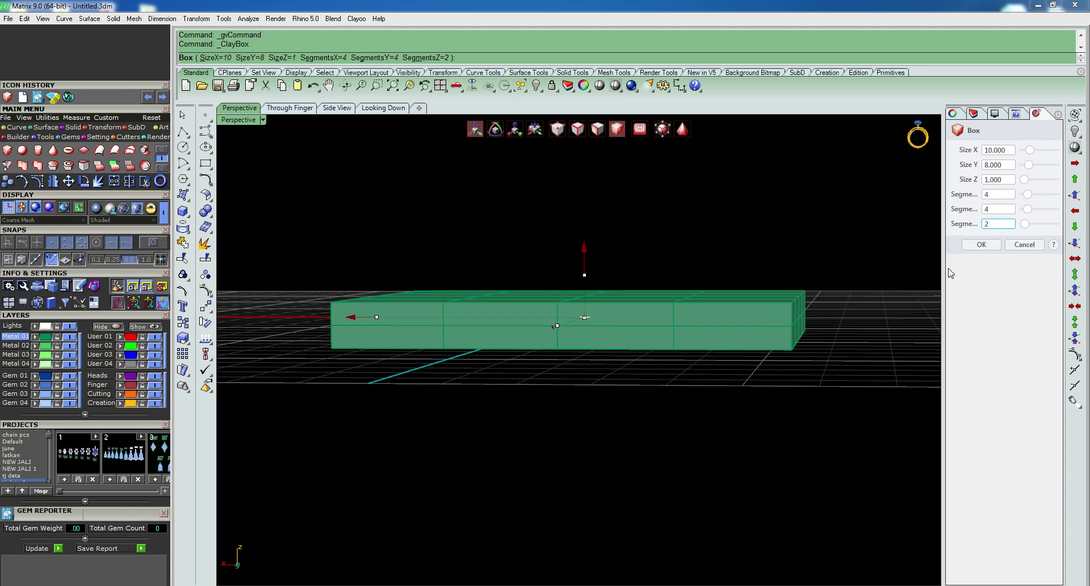
click(980, 244)
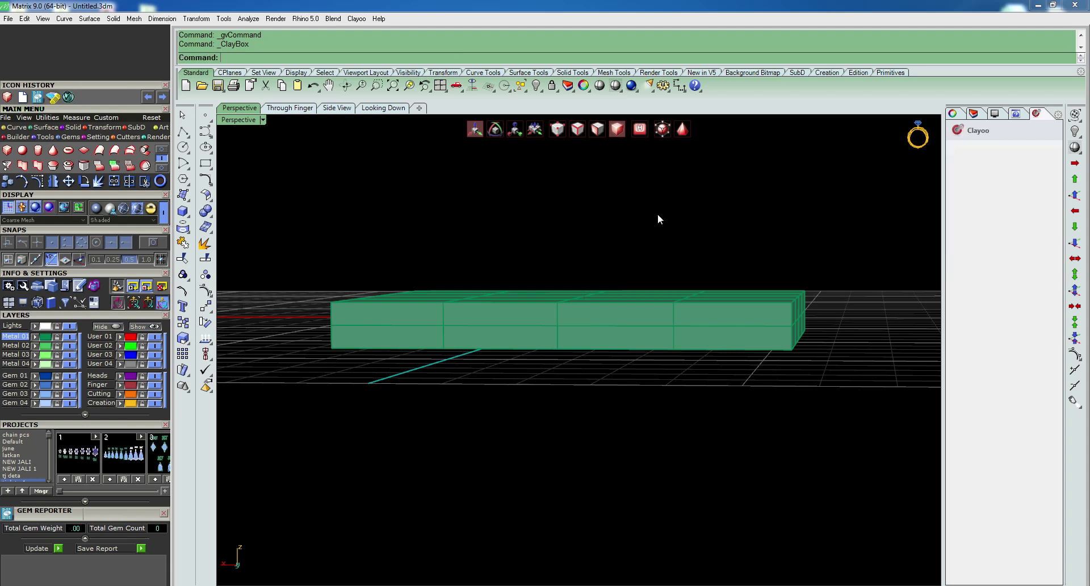
Step: Smooth the slab into rounded clay, hide its control cage, and enable face selection
click(683, 129)
click(661, 129)
mouse_move(660, 171)
right_down()
mouse_move(596, 306)
mouse_move(557, 202)
mouse_move(522, 275)
mouse_move(483, 260)
mouse_move(472, 274)
mouse_move(479, 265)
mouse_move(470, 287)
mouse_move(484, 273)
mouse_move(471, 286)
mouse_move(479, 338)
mouse_move(503, 328)
mouse_move(441, 315)
mouse_move(462, 324)
mouse_move(472, 305)
mouse_move(470, 349)
mouse_move(480, 330)
right_up()
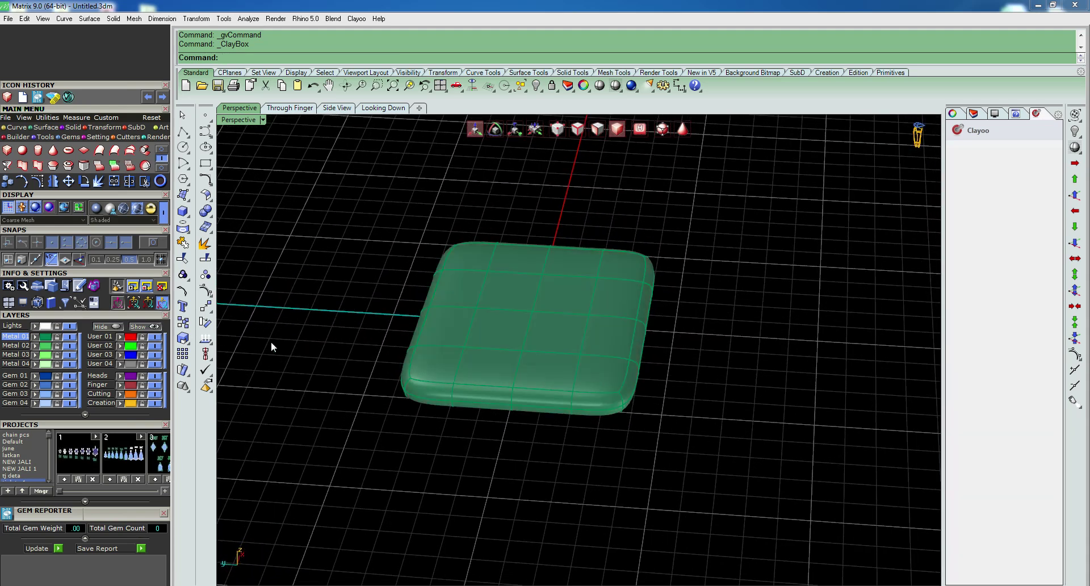
click(600, 129)
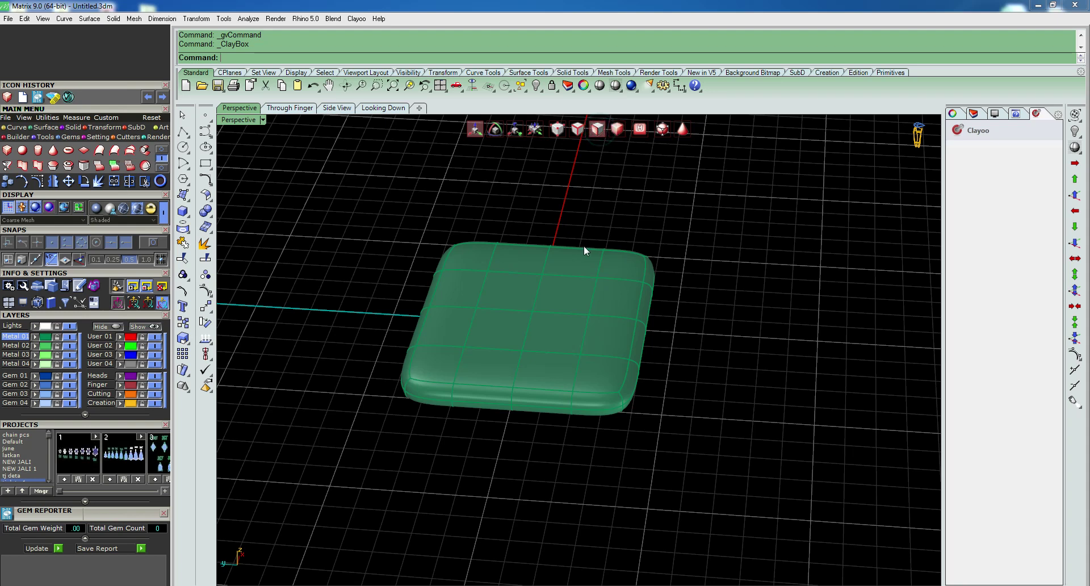
Step: Raise one top face of the clay slab upward into a rounded bump, then deselect it
click(568, 302)
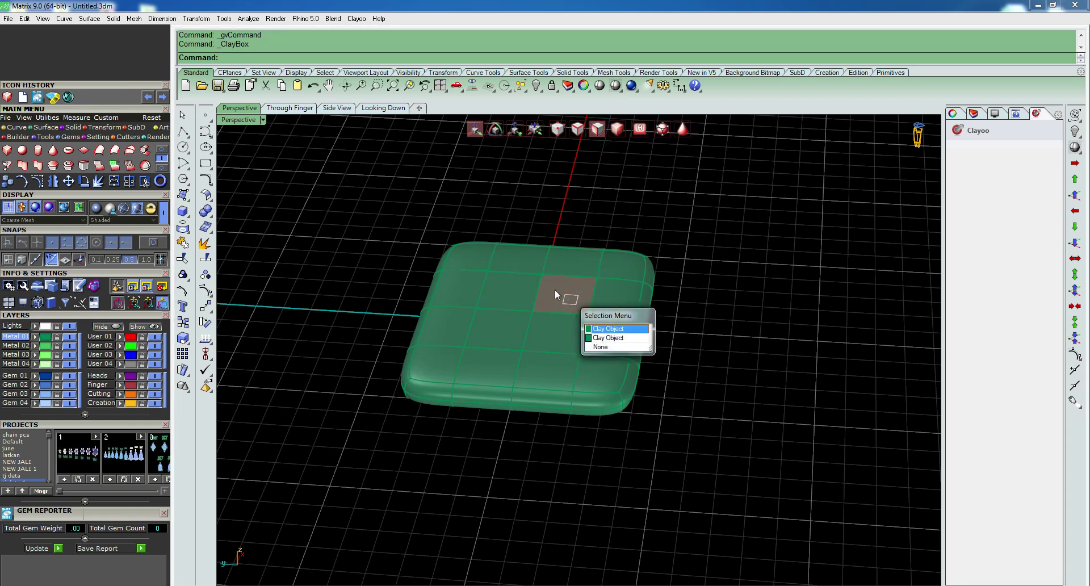
click(596, 319)
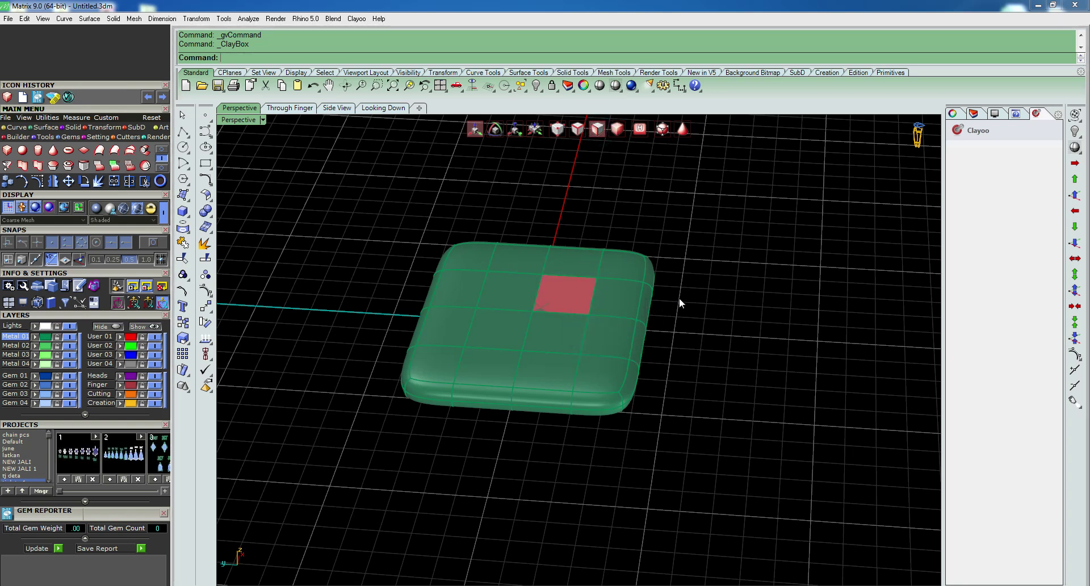
mouse_move(679, 297)
right_down()
mouse_move(573, 307)
mouse_move(567, 268)
right_up()
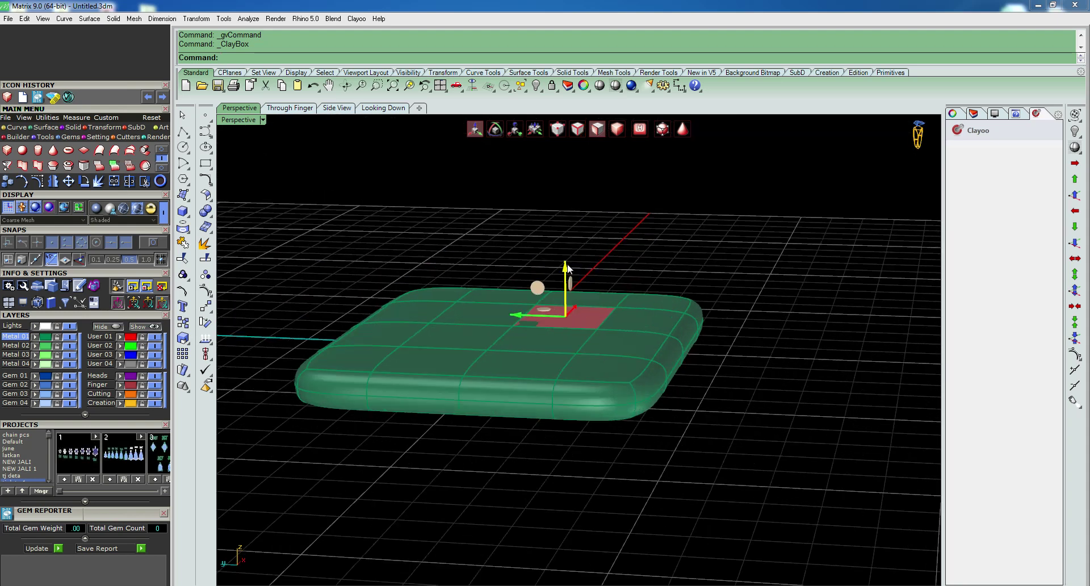
drag(568, 268, 574, 188)
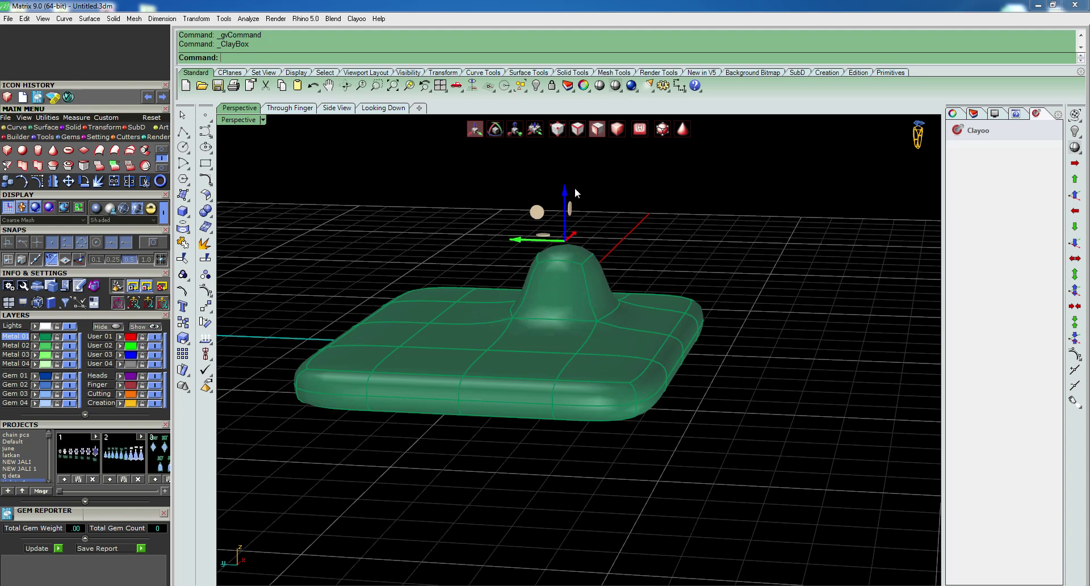
click(679, 260)
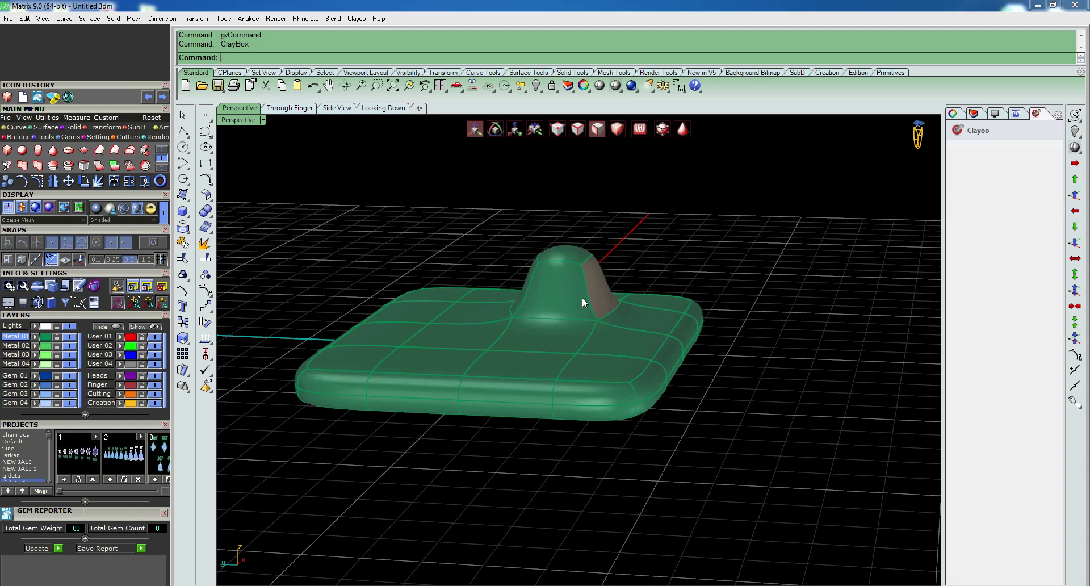
mouse_move(519, 312)
right_down()
mouse_move(516, 350)
mouse_move(519, 301)
right_up()
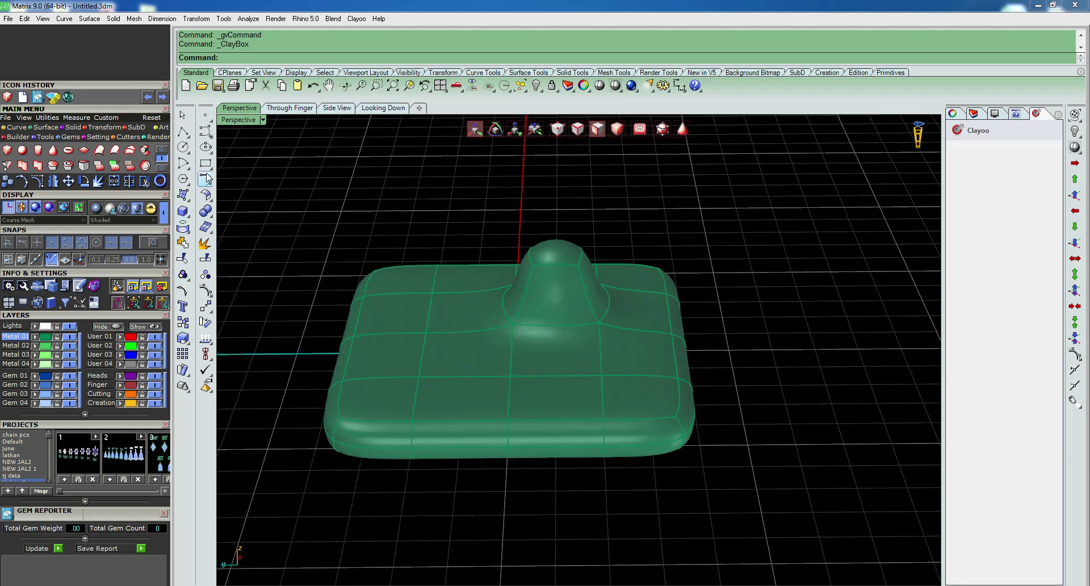
mouse_move(520, 320)
right_down()
mouse_move(574, 306)
mouse_move(490, 343)
mouse_move(501, 357)
mouse_move(577, 358)
mouse_move(566, 445)
mouse_move(511, 332)
mouse_move(511, 448)
mouse_move(539, 394)
right_up()
Step: Undo the bump, then try bulging a front edge face outward and undo that too
key(ctrl+z)
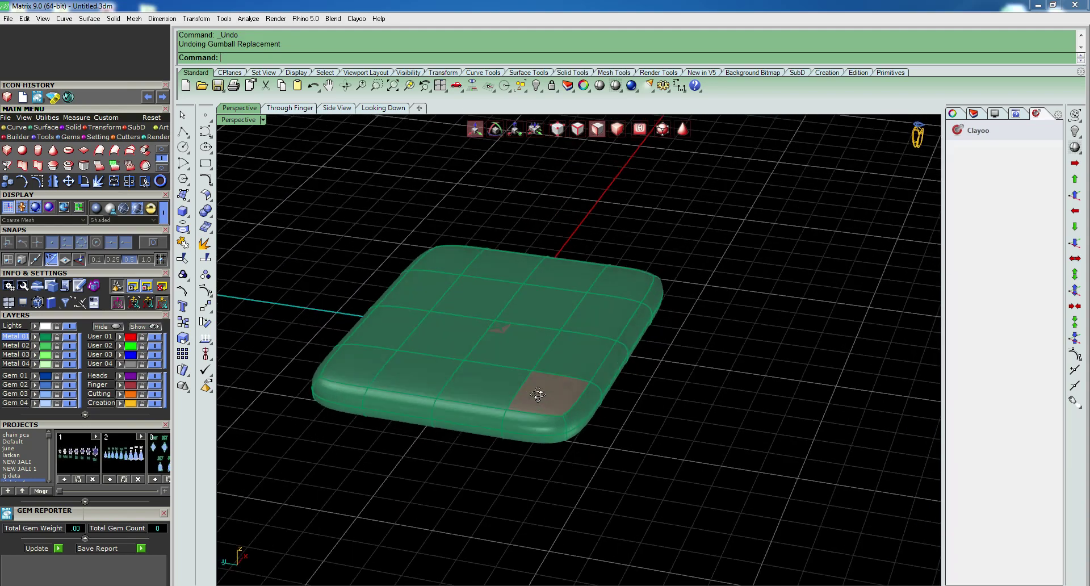
scroll(553, 391, up, 1)
scroll(573, 383, up, 2)
scroll(584, 379, up, 1)
click(583, 380)
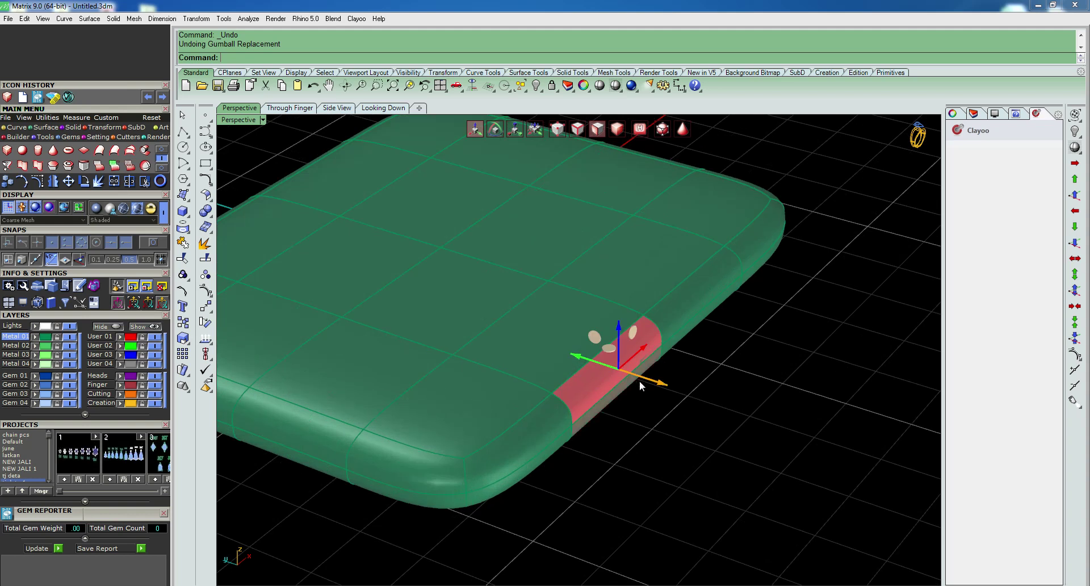
drag(636, 384, 685, 399)
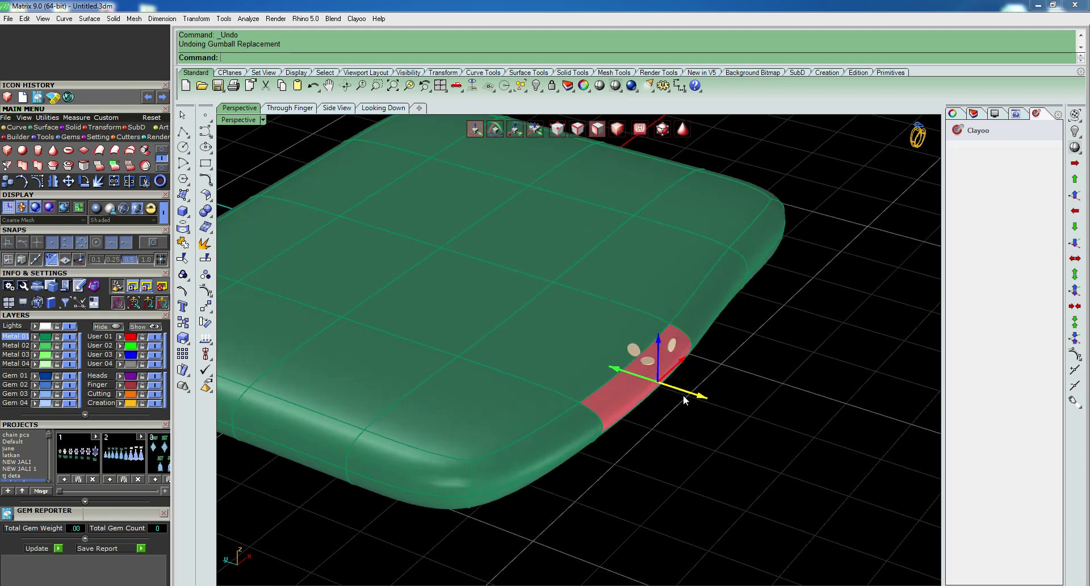
key(ctrl+z)
Step: Open the Text Object dialog and enter text, 2 mm high, creating surfaces
click(183, 307)
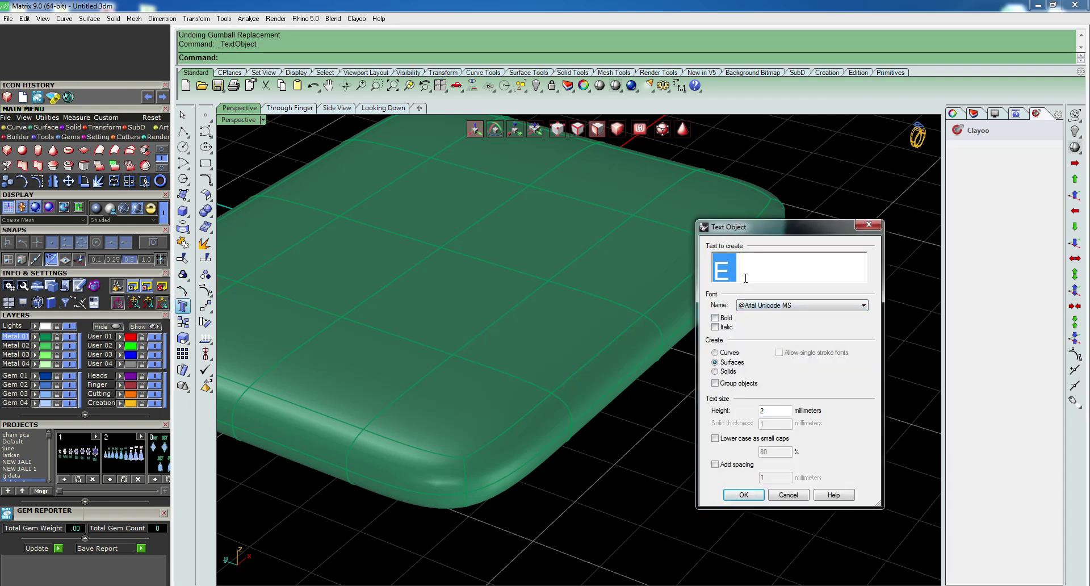
text(p)
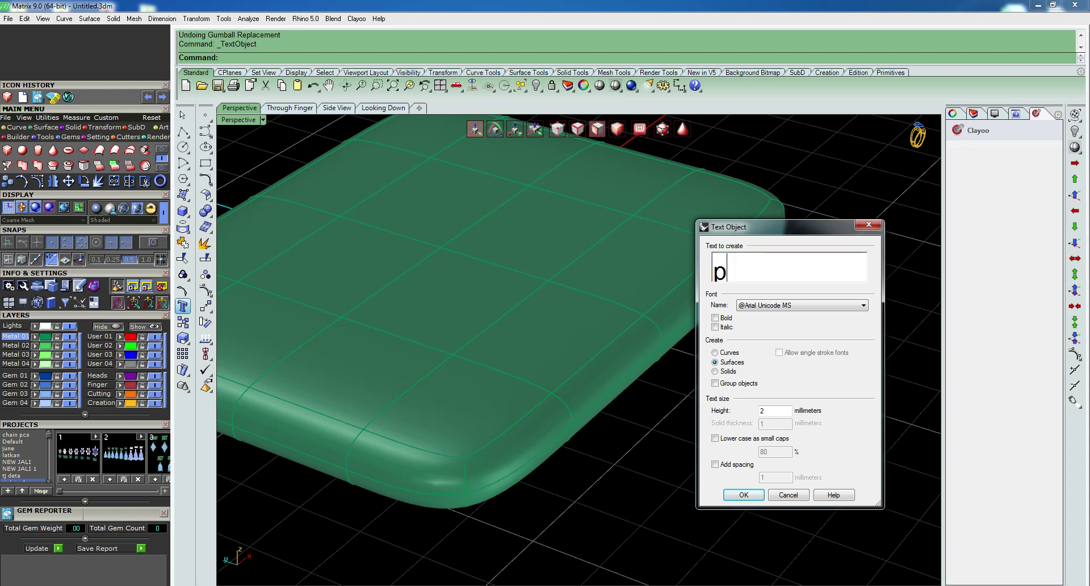
text(rase )
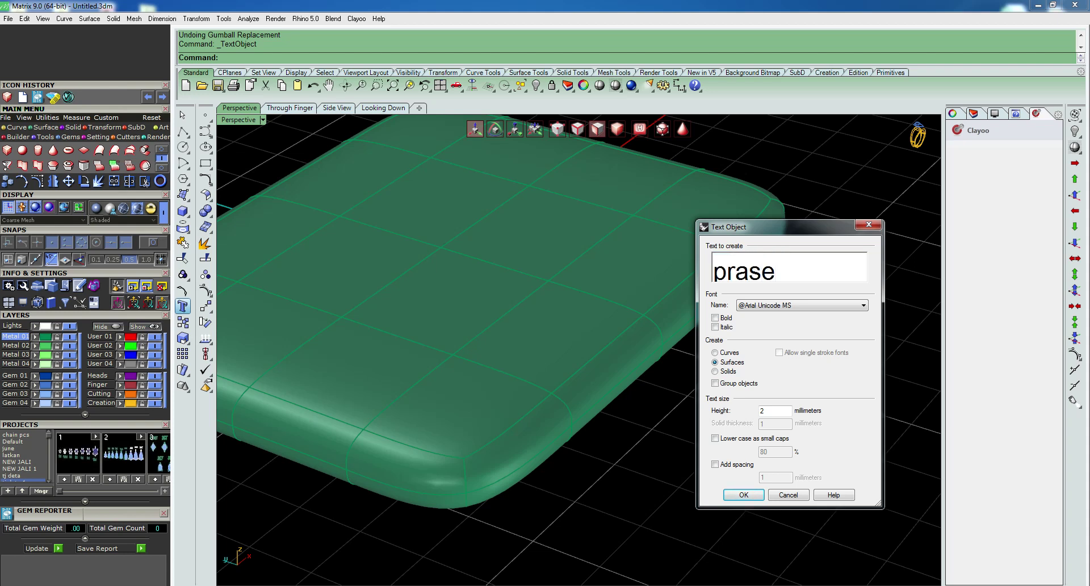
text(alt)
Step: Cancel the Text Object dialog, then test pulling a front edge face into a tab and undo it
click(870, 226)
ctrl+shift+click(619, 361)
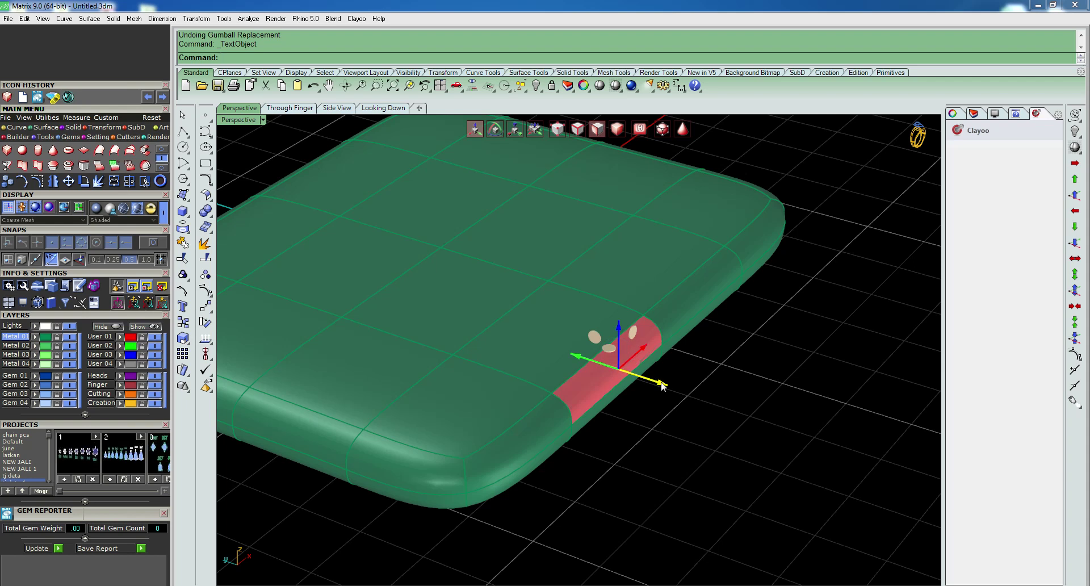
drag(662, 386, 767, 422)
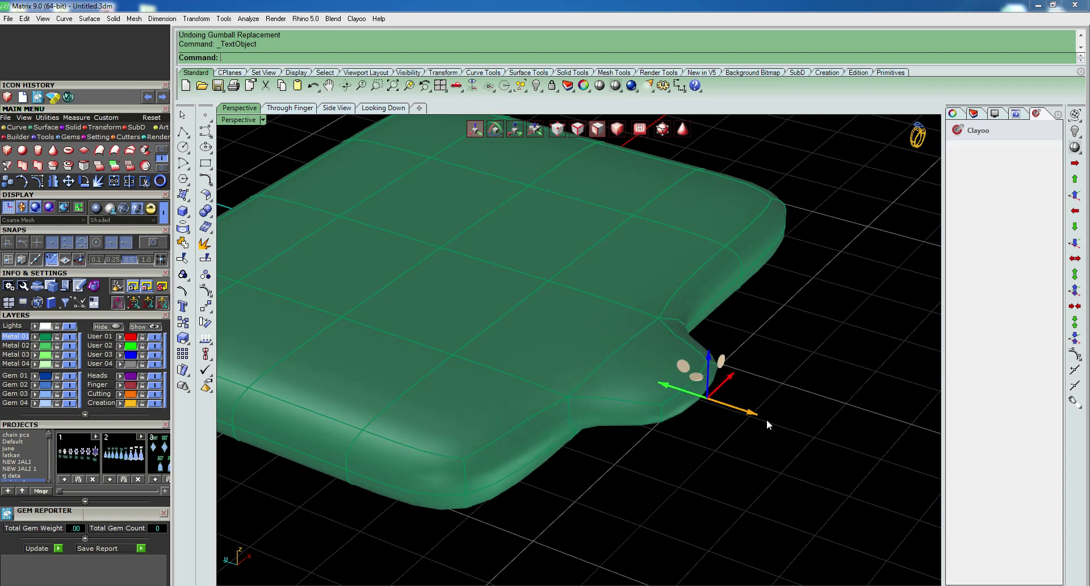
key(ctrl+z)
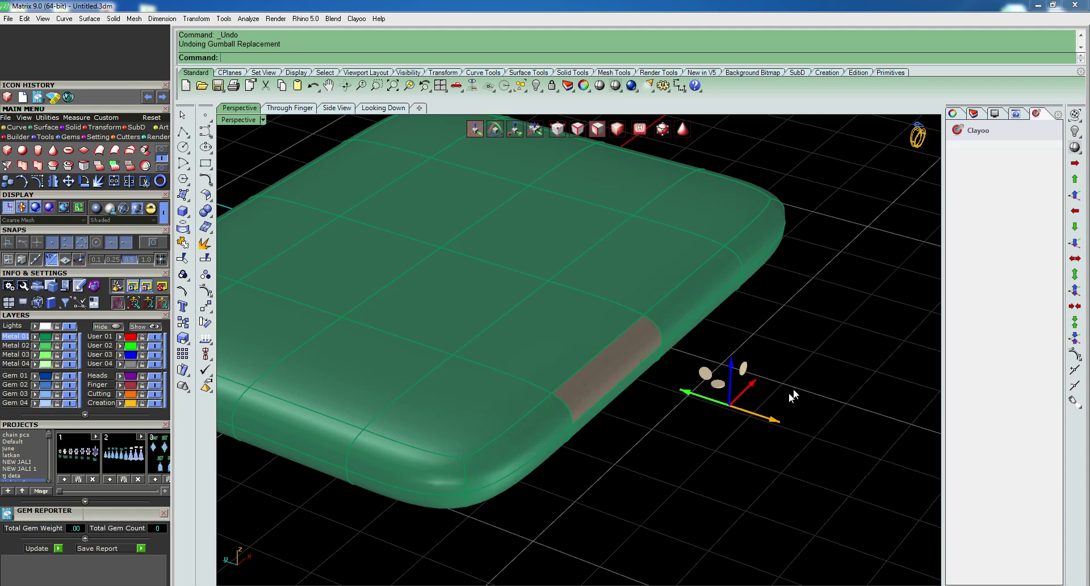
Step: Try bulging another slab-edge face outward, undo it, and select a right-edge face
scroll(783, 374, up, 3)
ctrl+shift+click(710, 307)
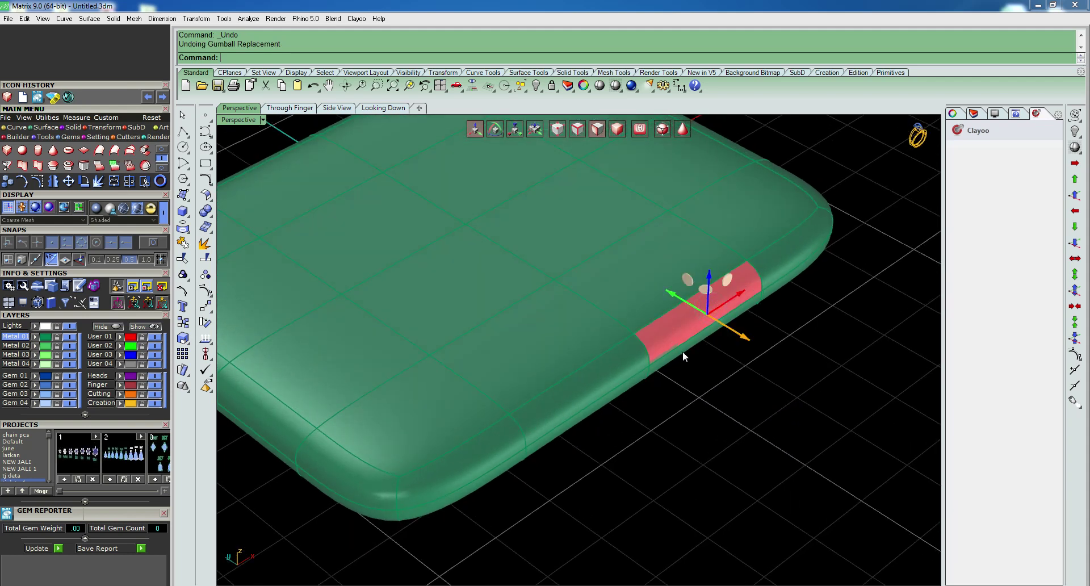
right_drag(682, 351, 748, 316)
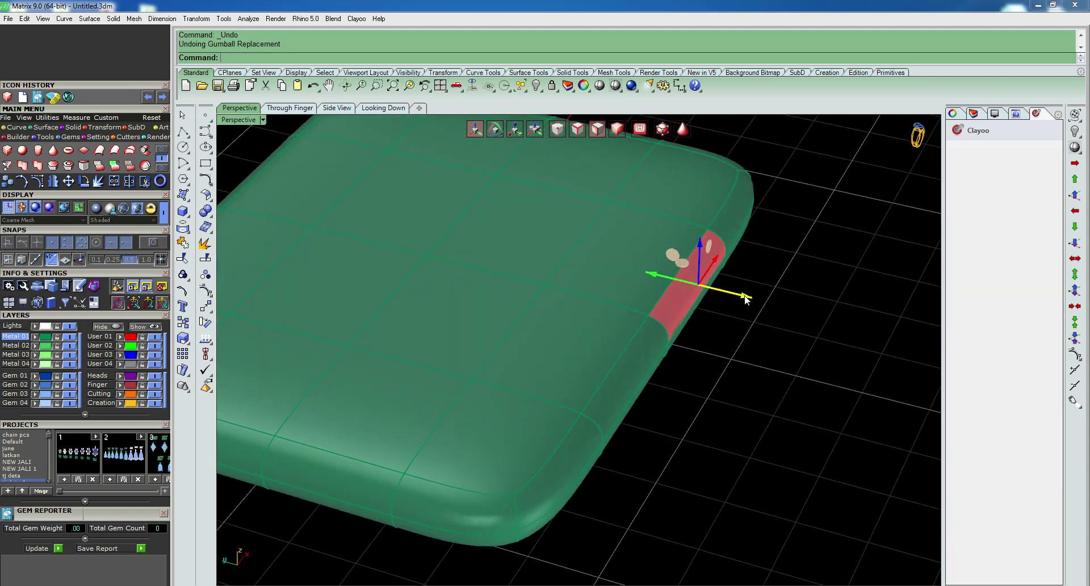
drag(746, 295, 789, 307)
key(ctrl+z)
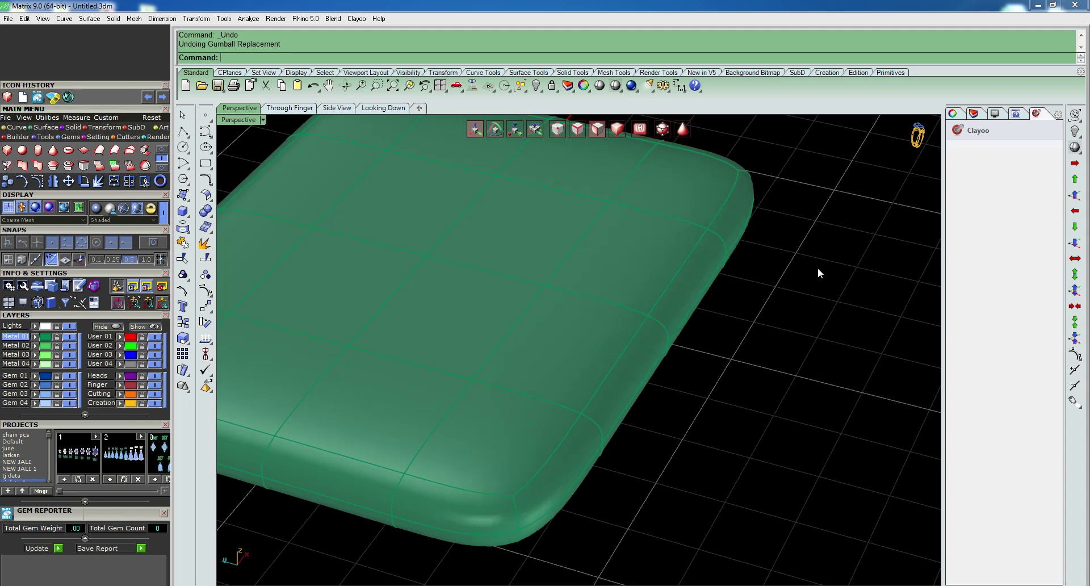
ctrl+shift+click(697, 262)
Step: Orbit to a steeper top-down view of the slab and show it with smooth shading
key(Escape)
click(615, 204)
scroll(609, 321, down, 5)
right_drag(429, 352, 420, 318)
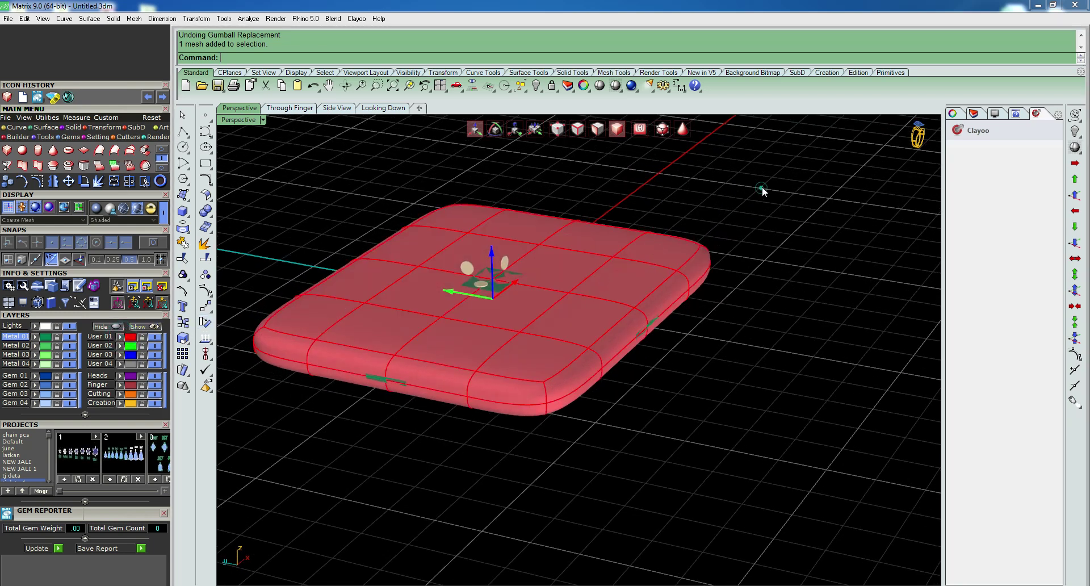
mouse_move(668, 275)
right_down()
mouse_move(647, 350)
mouse_move(603, 312)
right_up()
click(602, 289)
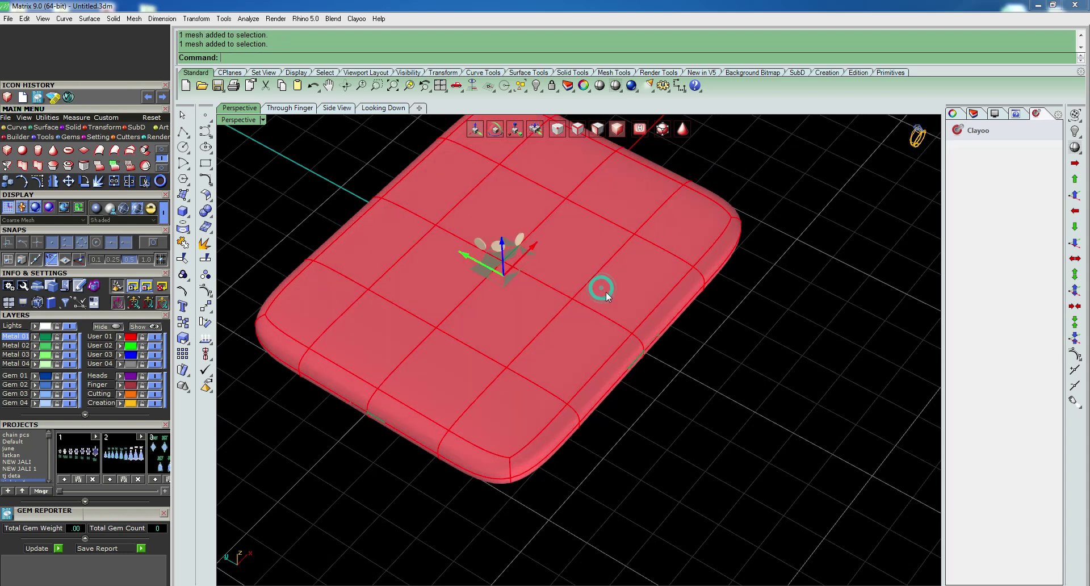
click(575, 131)
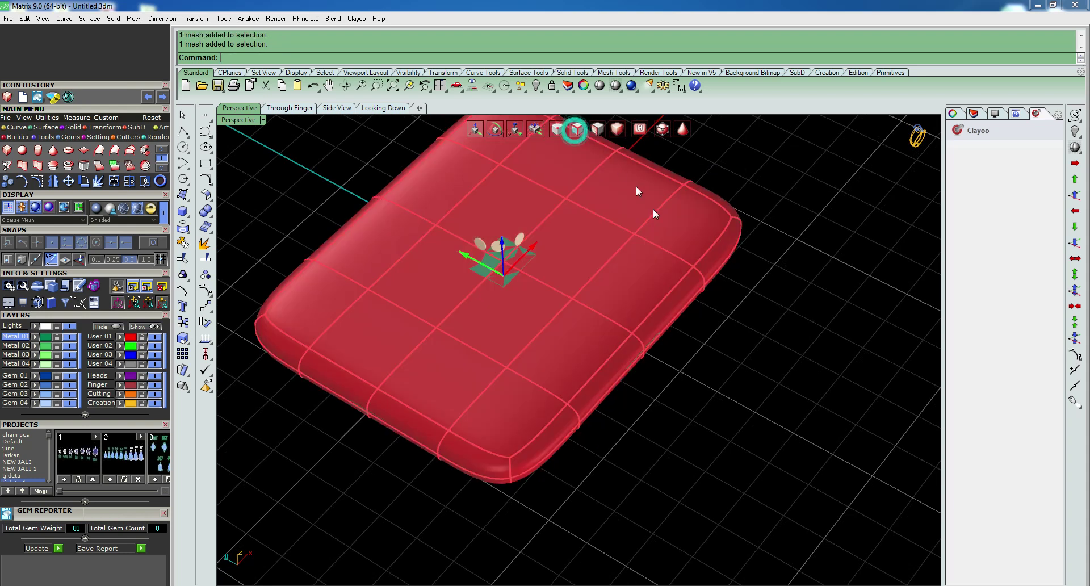
click(669, 290)
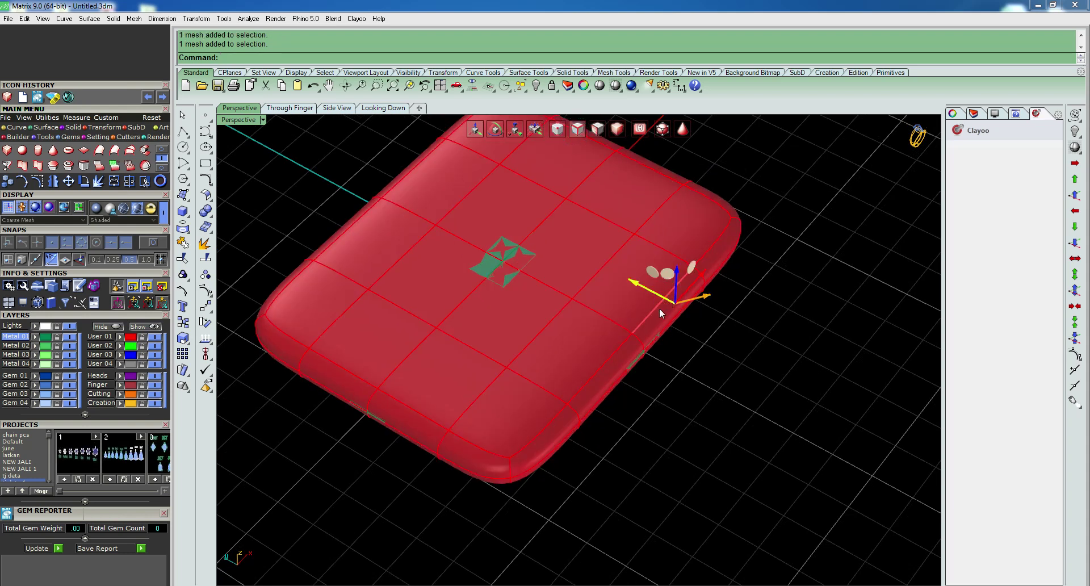
key(Escape)
Step: Pull trial bulges from the slab's right edge, then undo them, leaving the edge flat
click(573, 131)
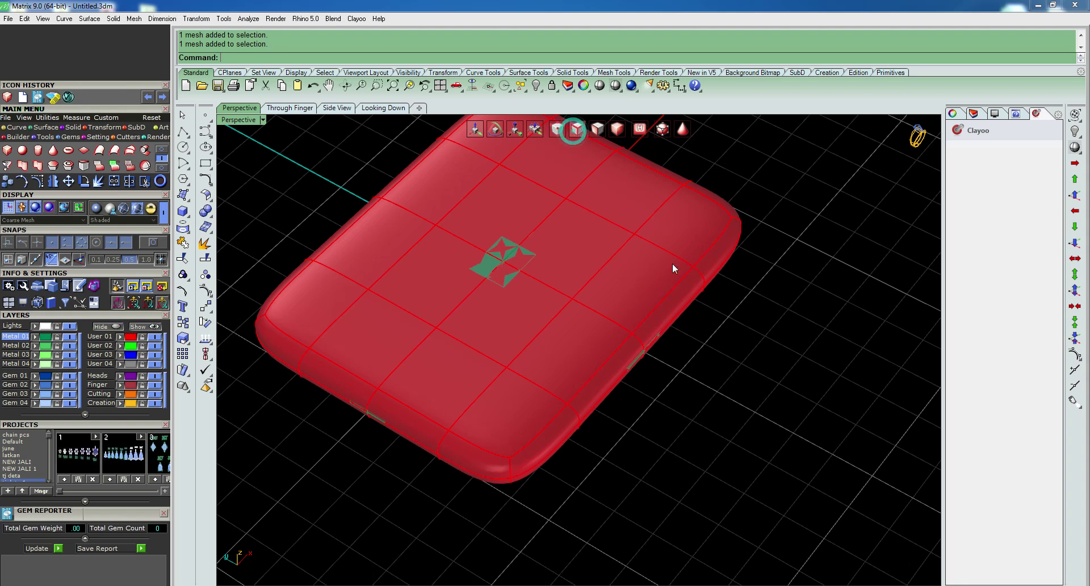
click(667, 299)
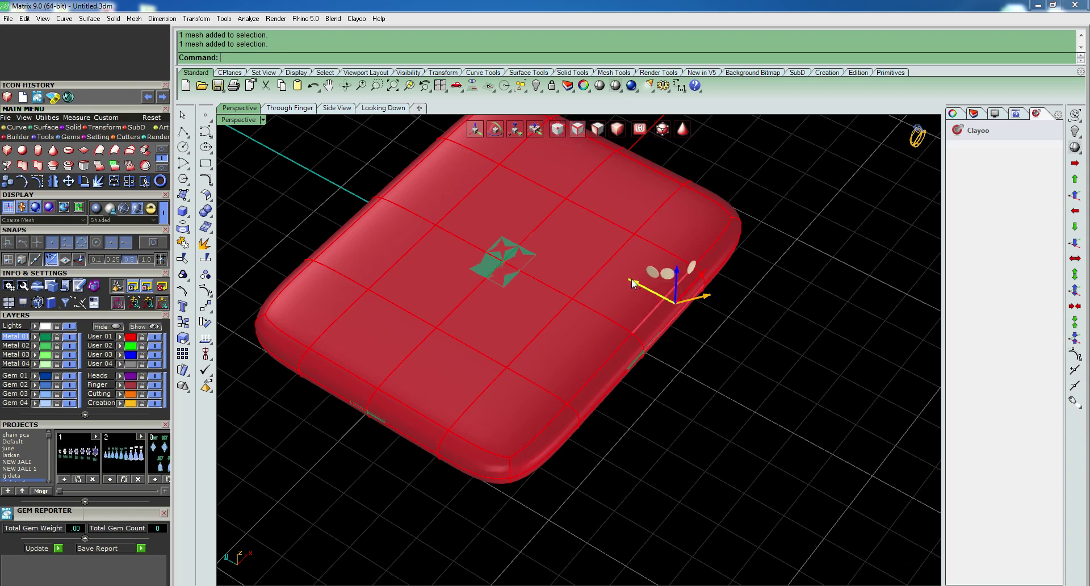
drag(632, 278, 669, 298)
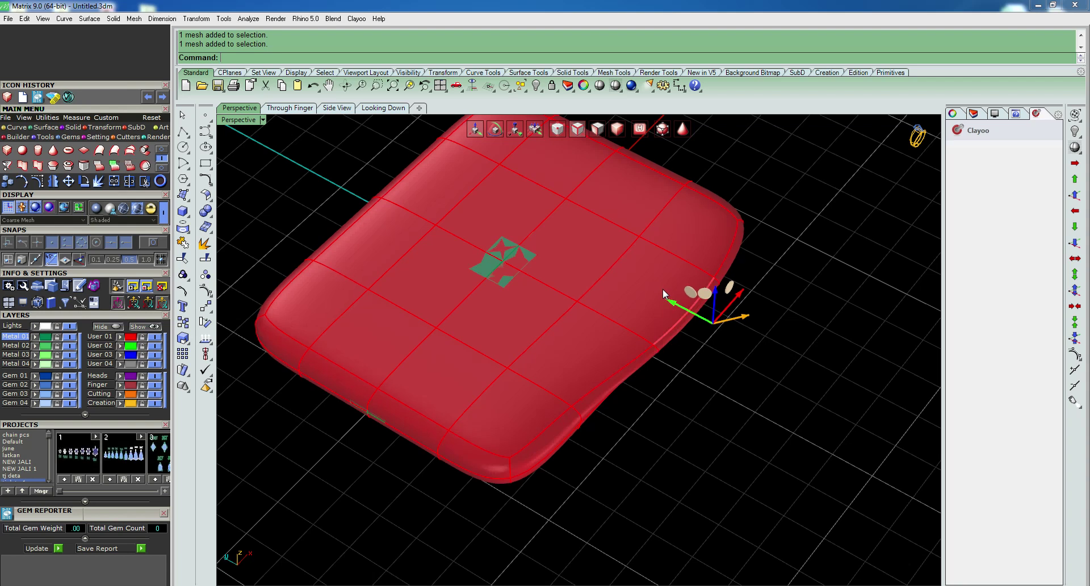
key(ctrl+z)
click(656, 303)
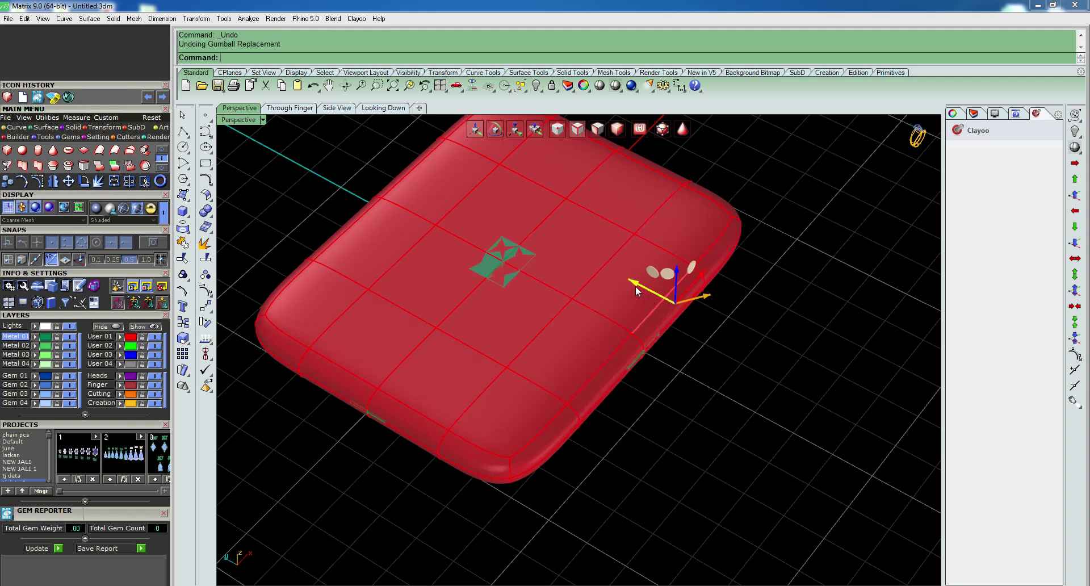
drag(633, 284, 720, 336)
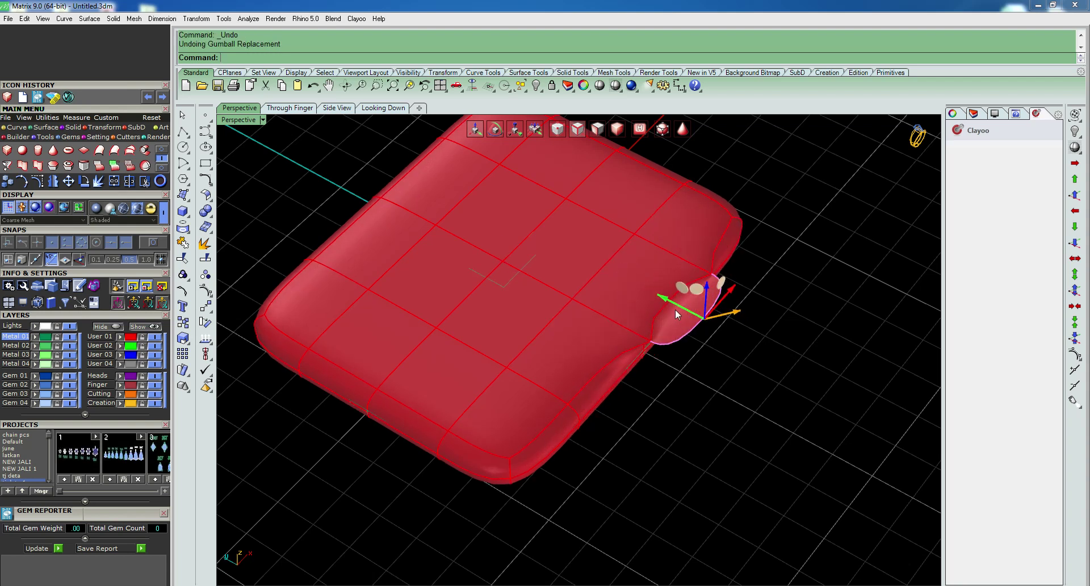
right_drag(689, 418, 736, 316)
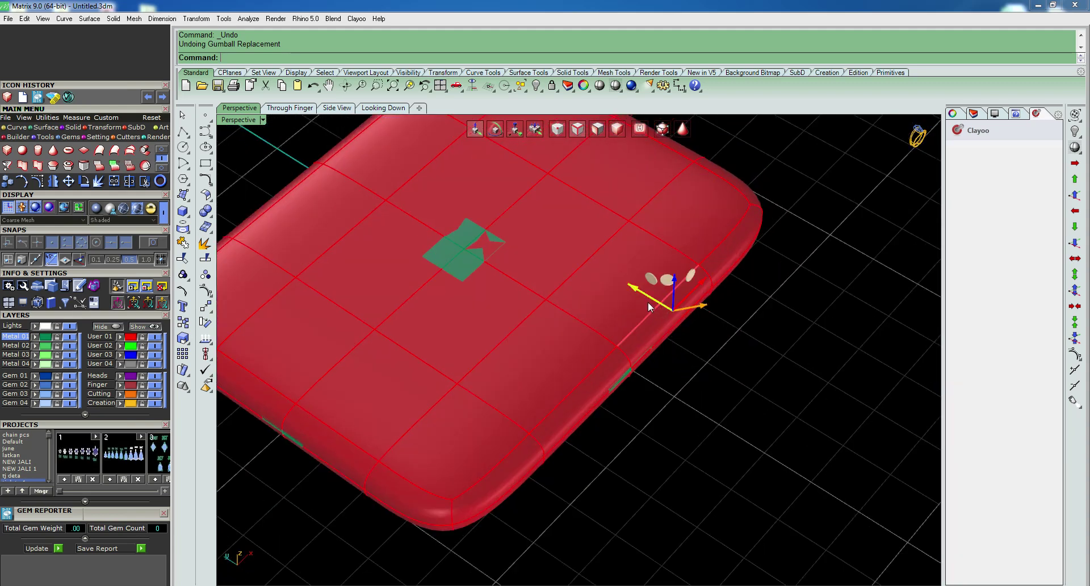
key(Escape)
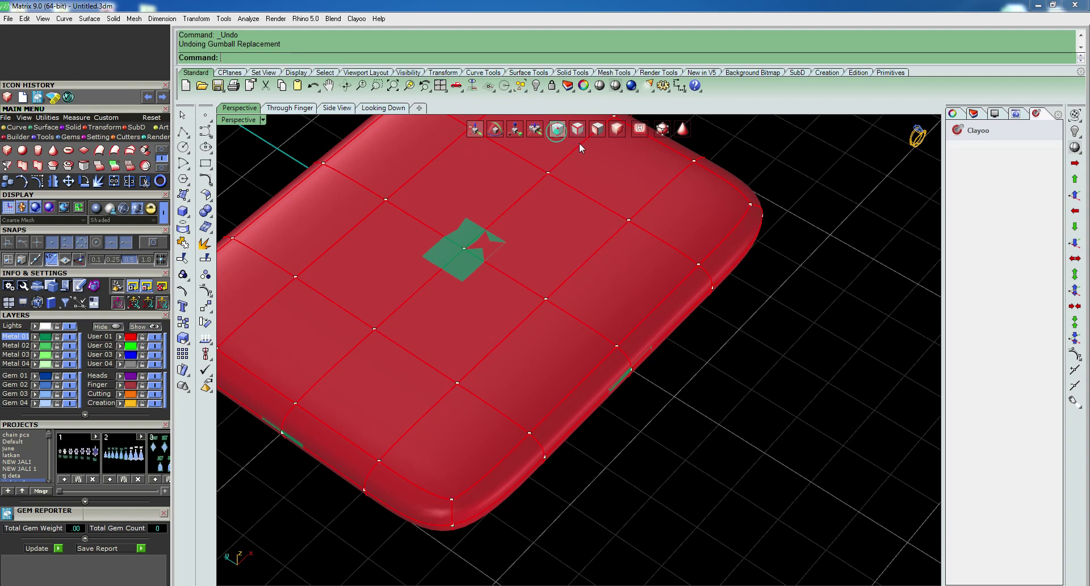
Step: Select the corner control points from a side view and drag them, warping the slab's right end upward
drag(727, 164, 763, 227)
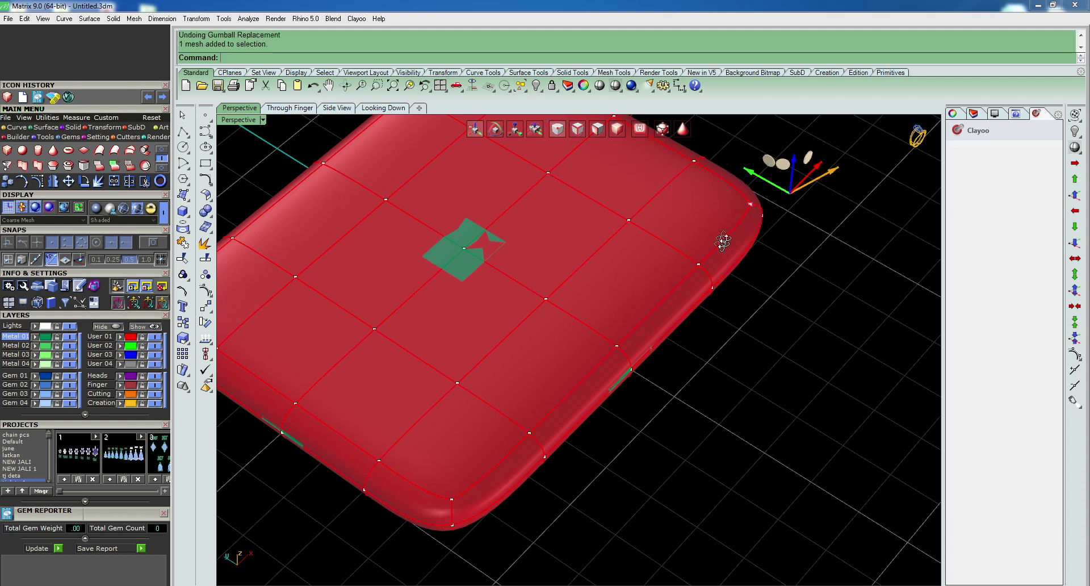
right_drag(722, 241, 768, 224)
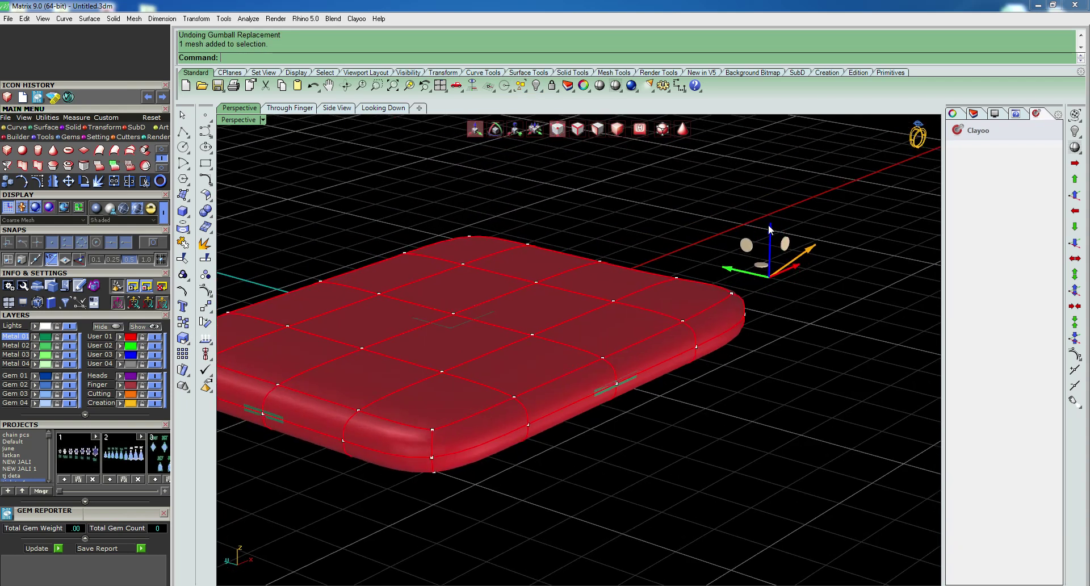
right_drag(768, 224, 733, 294)
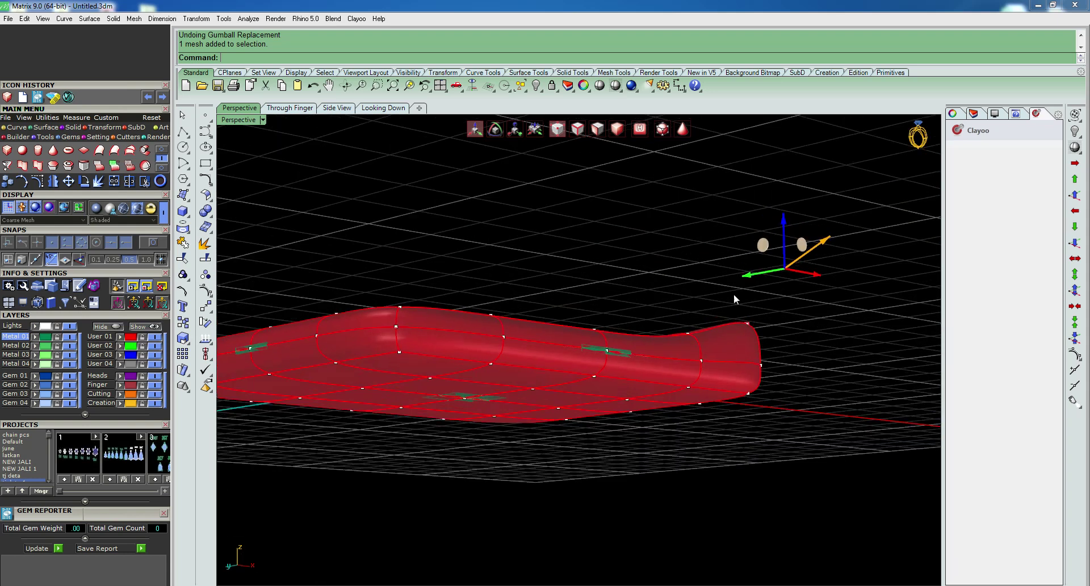
click(748, 394)
drag(786, 346, 789, 443)
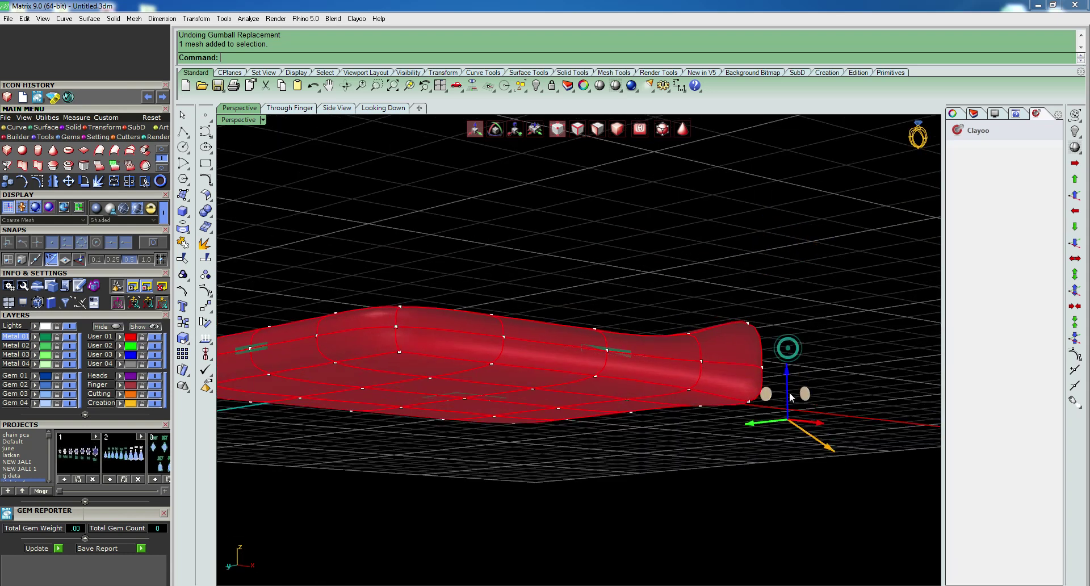
mouse_move(809, 300)
right_down()
mouse_move(665, 316)
mouse_move(635, 271)
mouse_move(686, 316)
right_up()
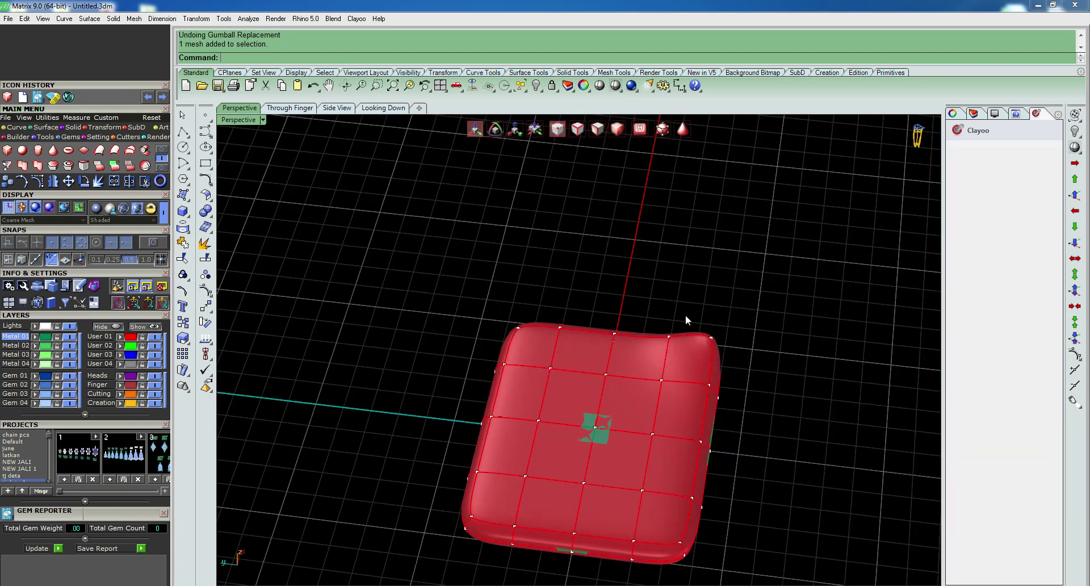
Step: Window-select the three control points along the slab's right end
scroll(704, 313, up, 3)
drag(704, 313, 872, 492)
right_drag(808, 397, 715, 368)
click(717, 371)
mouse_move(689, 401)
right_down()
mouse_move(718, 392)
mouse_move(706, 348)
right_up()
drag(706, 348, 778, 513)
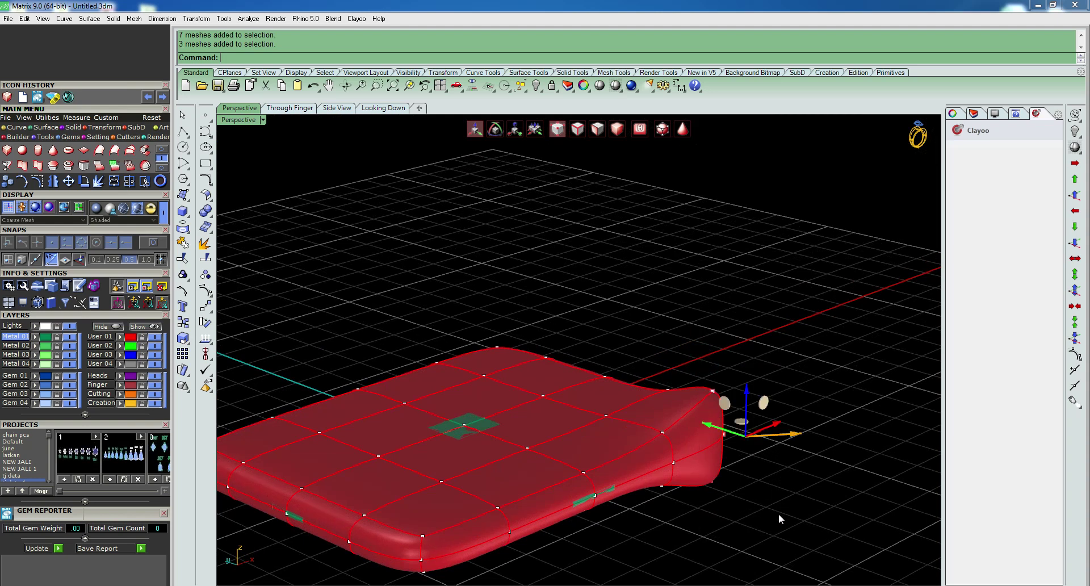
right_drag(709, 425, 535, 189)
Step: Scale the selected end points upward in Z into a tall fishtail-like flare
click(511, 133)
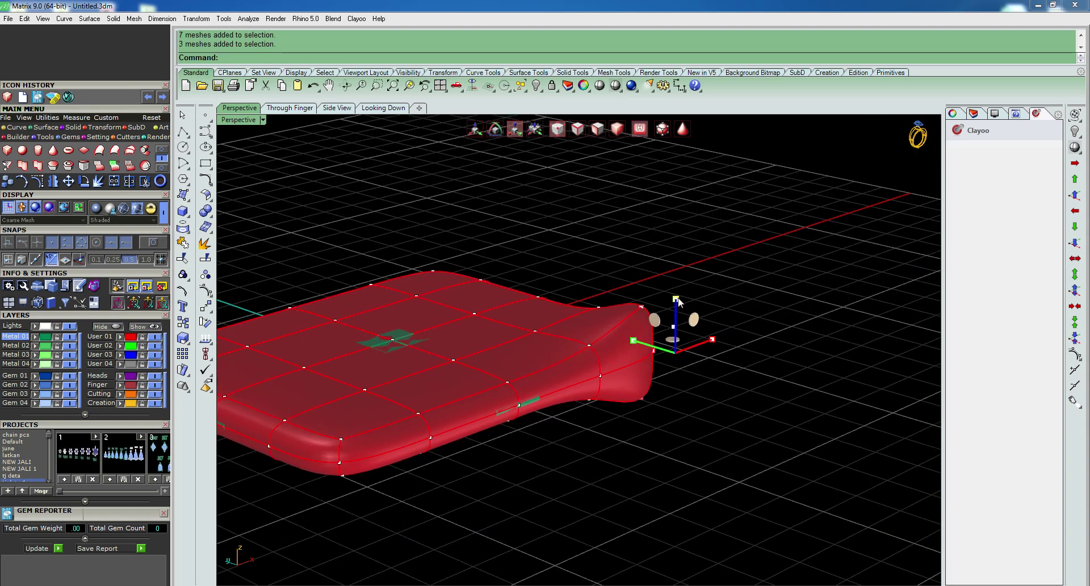
drag(676, 300, 680, 260)
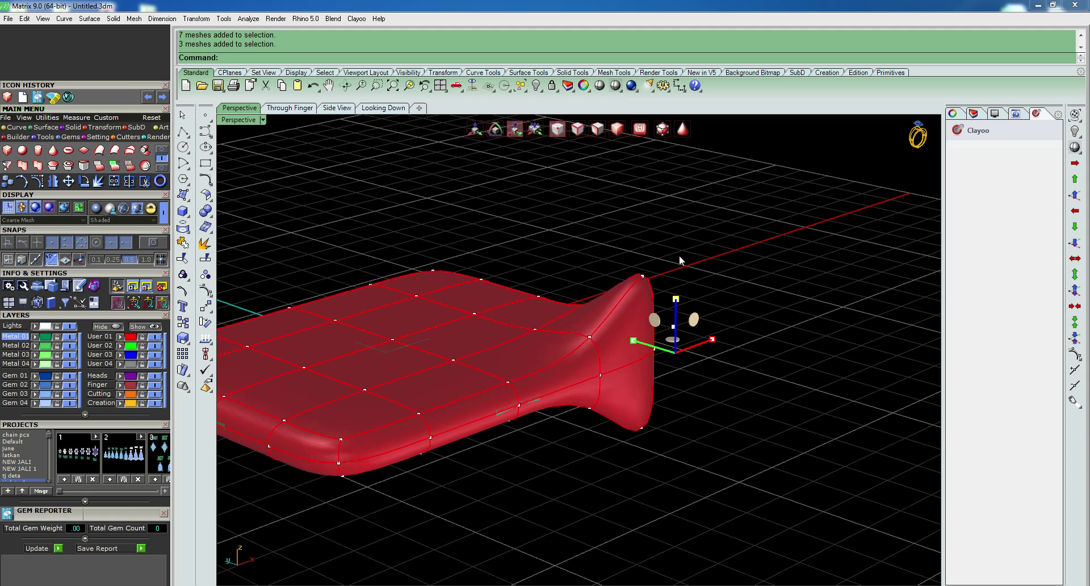
mouse_move(761, 290)
right_down()
mouse_move(629, 342)
mouse_move(502, 357)
mouse_move(618, 349)
mouse_move(626, 233)
right_up()
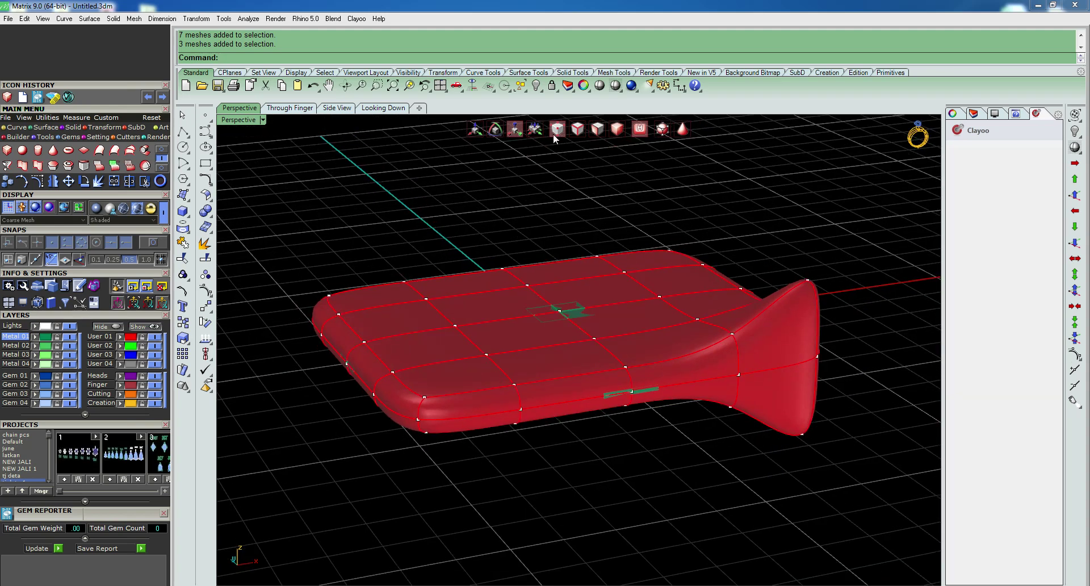
click(577, 129)
mouse_move(650, 153)
right_down()
mouse_move(656, 274)
mouse_move(566, 322)
mouse_move(584, 257)
mouse_move(618, 301)
right_up()
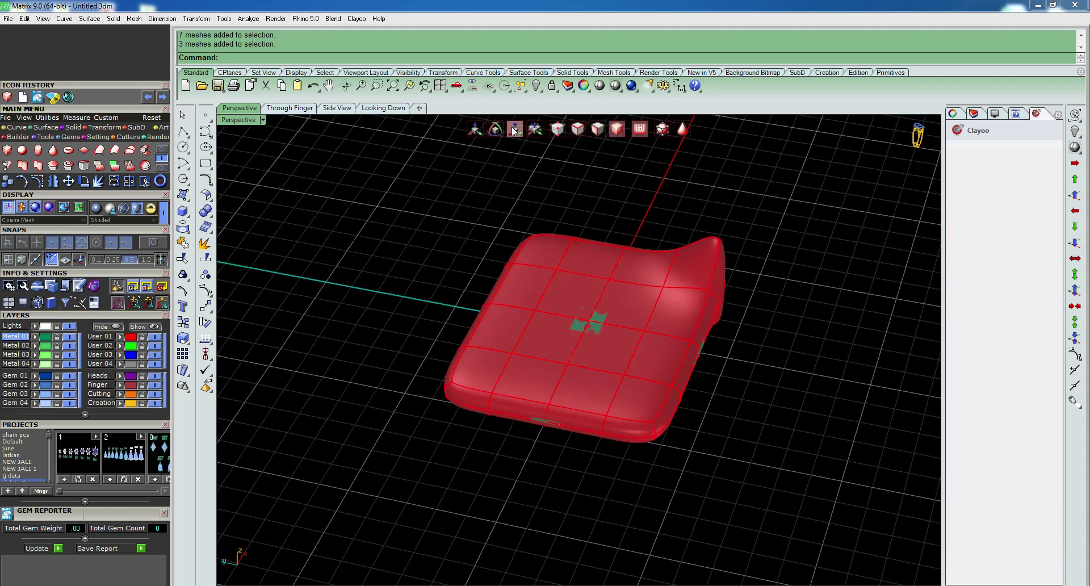
Step: Scale the whole slab mesh taller along Z with the gumball
click(646, 281)
right_drag(587, 346, 595, 282)
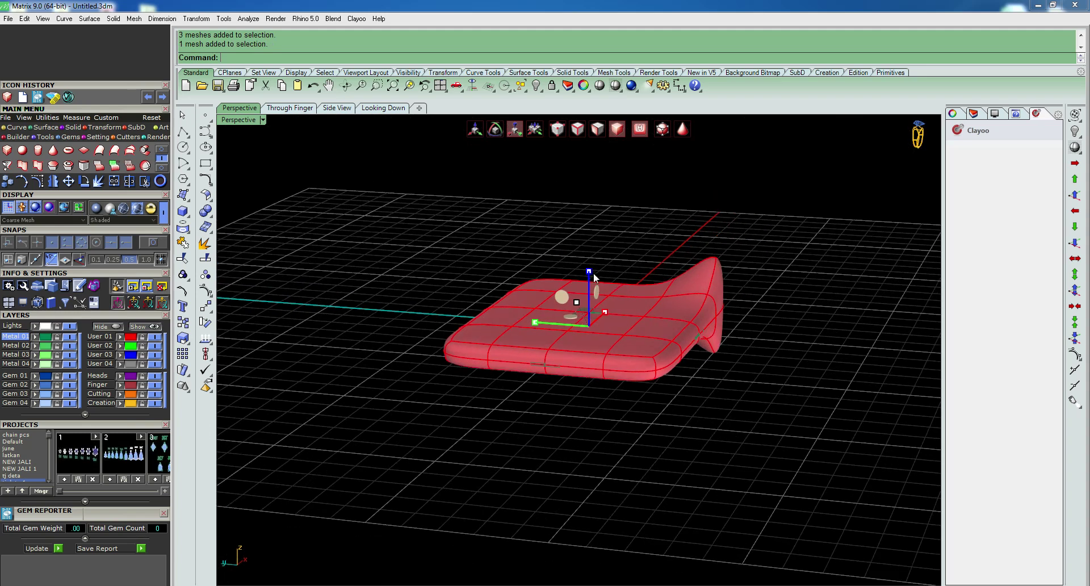
drag(593, 277, 591, 243)
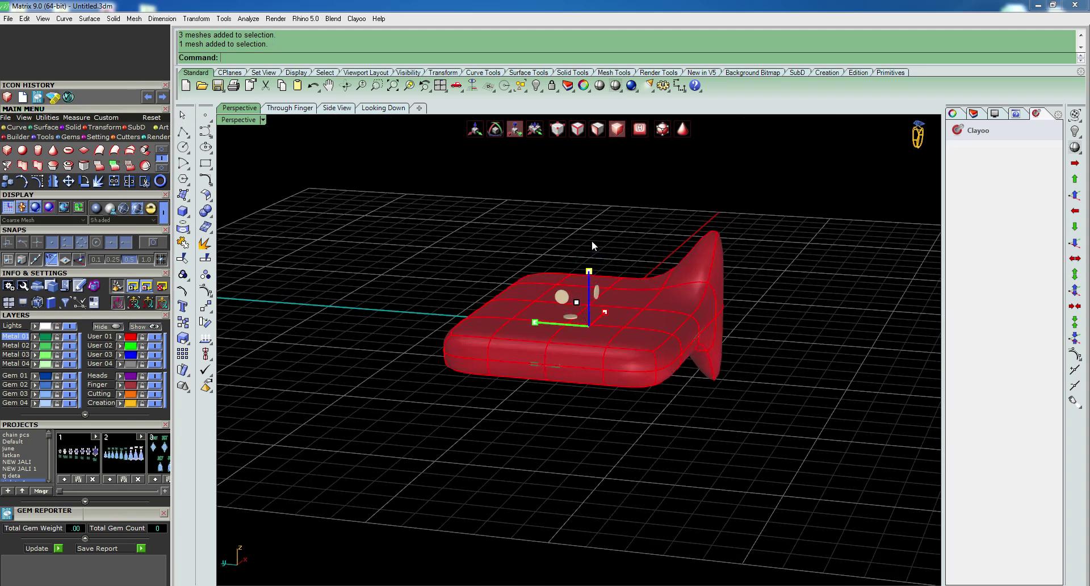
click(615, 214)
Step: Orbit to a low side view to inspect the finished fin, then open the screen recorder controls
mouse_move(571, 312)
right_down()
mouse_move(666, 294)
mouse_move(662, 327)
right_up()
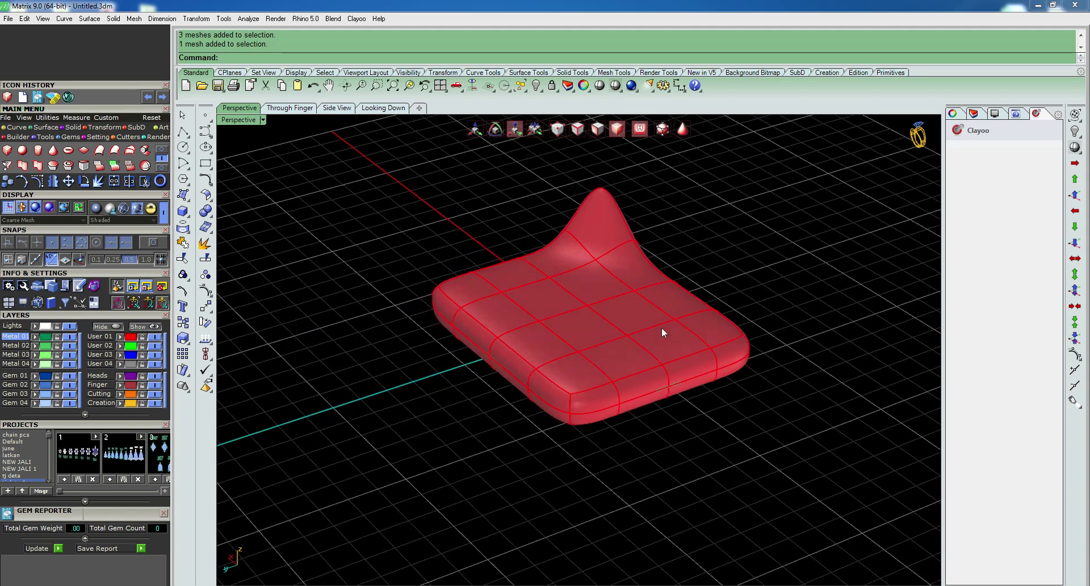
click(645, 303)
mouse_move(565, 344)
right_down()
mouse_move(617, 361)
mouse_move(636, 339)
mouse_move(574, 327)
right_up()
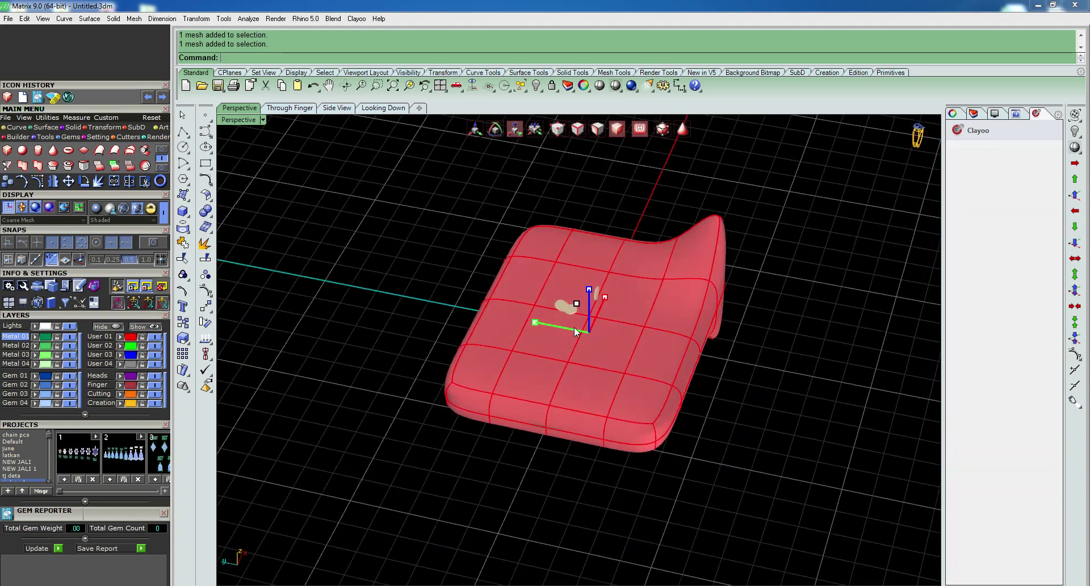
click(791, 334)
mouse_move(628, 380)
right_down()
mouse_move(605, 343)
mouse_move(676, 356)
mouse_move(598, 345)
mouse_move(614, 325)
right_up()
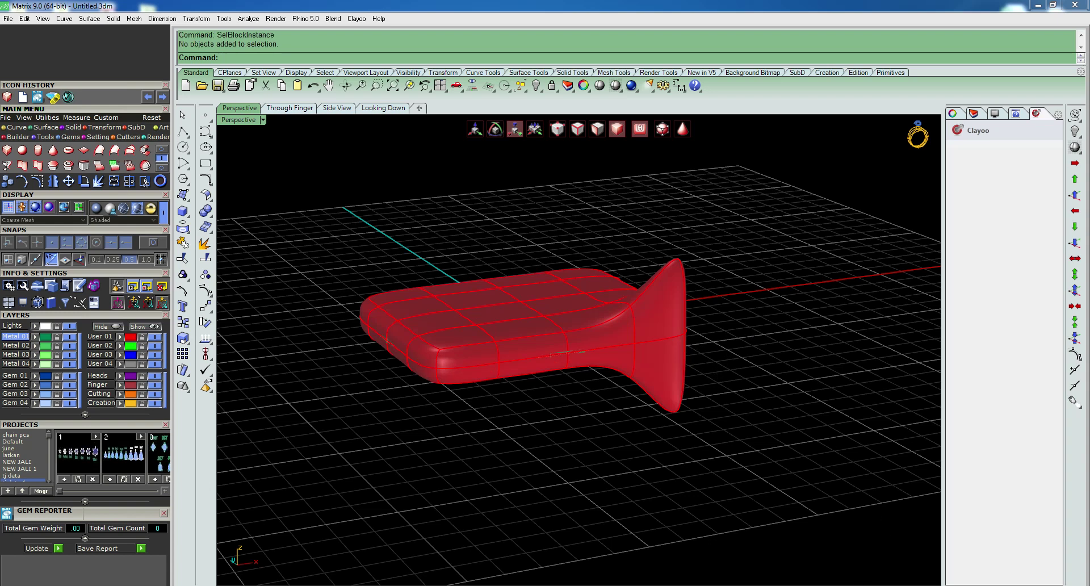
click(991, 585)
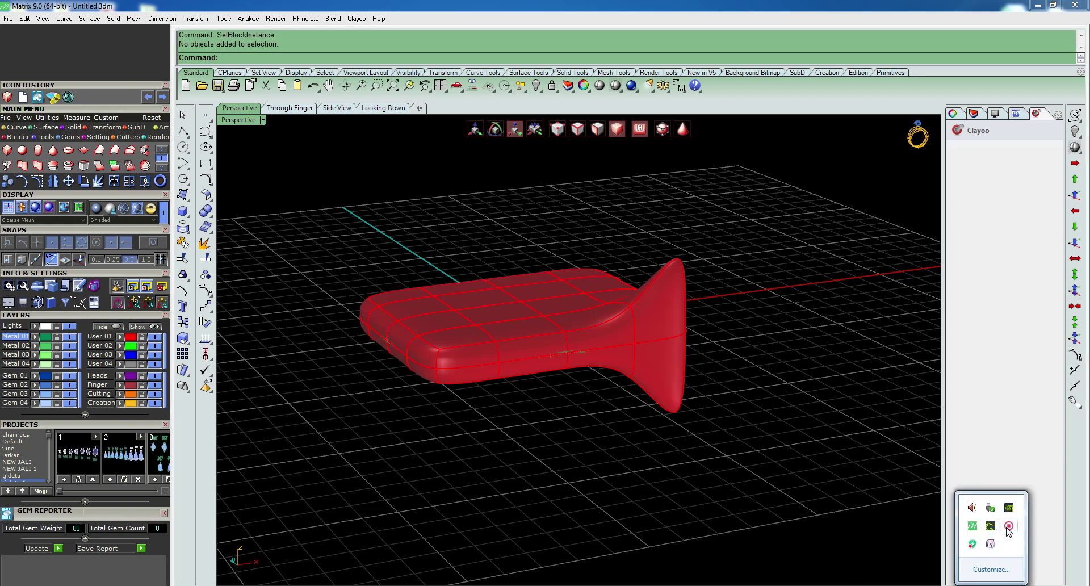
click(1008, 526)
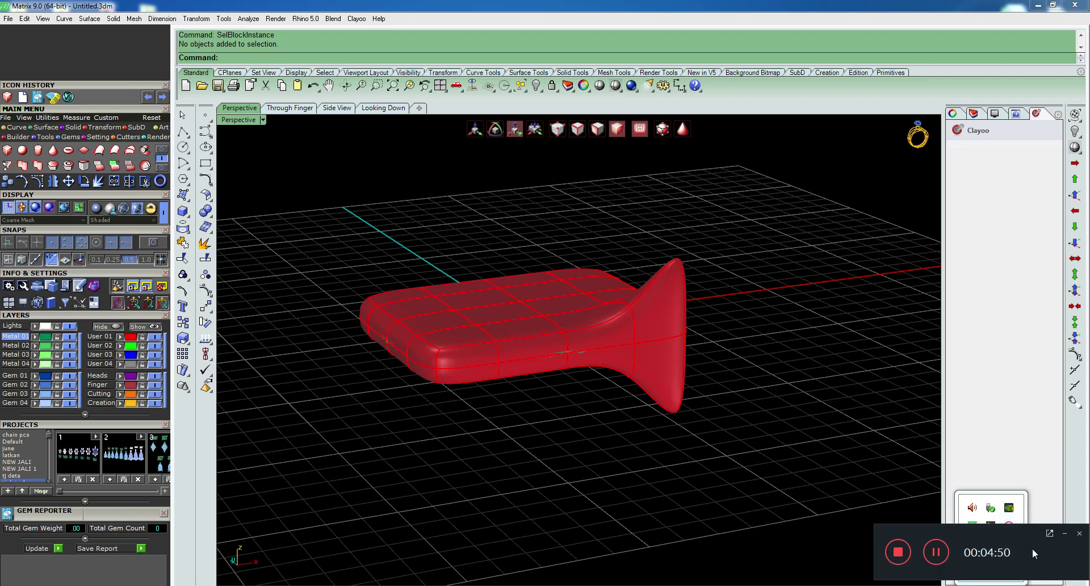